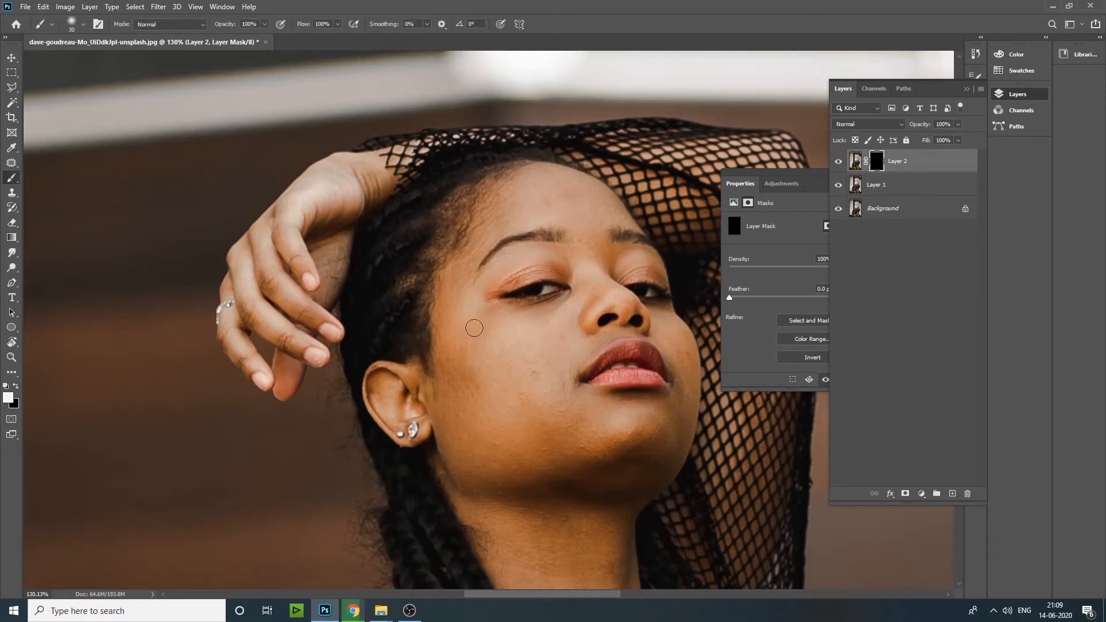
# Step: Enlarge the brush to 80 and paint white on Layer 2's mask over the cheek and jaw
pyautogui.press(']')
pyautogui.press(']')
pyautogui.press(']')
pyautogui.press(']')
pyautogui.press(']')
pyautogui.moveTo(549, 419); pyautogui.dragTo(545, 431)
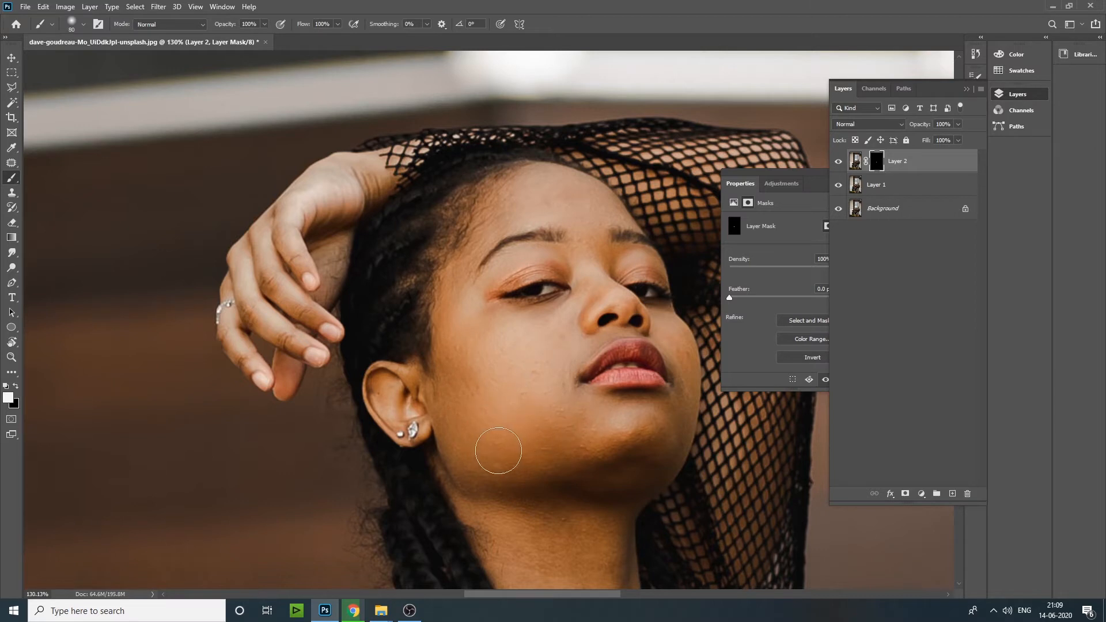
# Step: Reduce the brush size and paint white on Layer 2's mask around the brow and remaining face skin
pyautogui.press('[')
pyautogui.press('[')
pyautogui.moveTo(495, 224)
pyautogui.mouseDown()
pyautogui.moveTo(561, 228)
pyautogui.moveTo(534, 217)
pyautogui.mouseUp()
pyautogui.moveTo(469, 460); pyautogui.dragTo(430, 302)
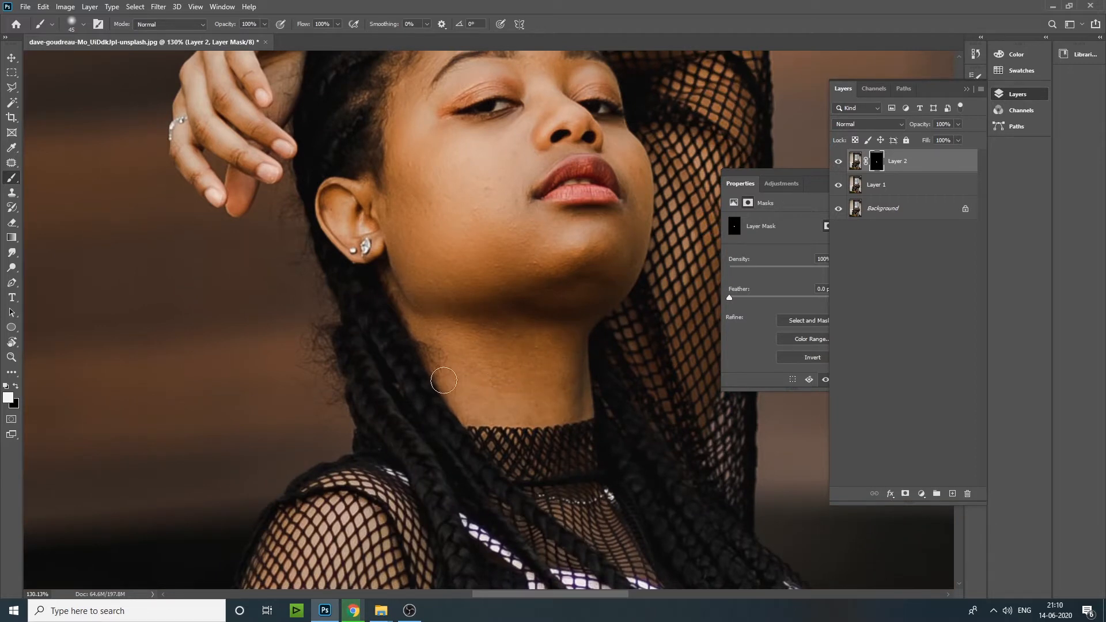
pyautogui.moveTo(359, 202); pyautogui.dragTo(387, 395)
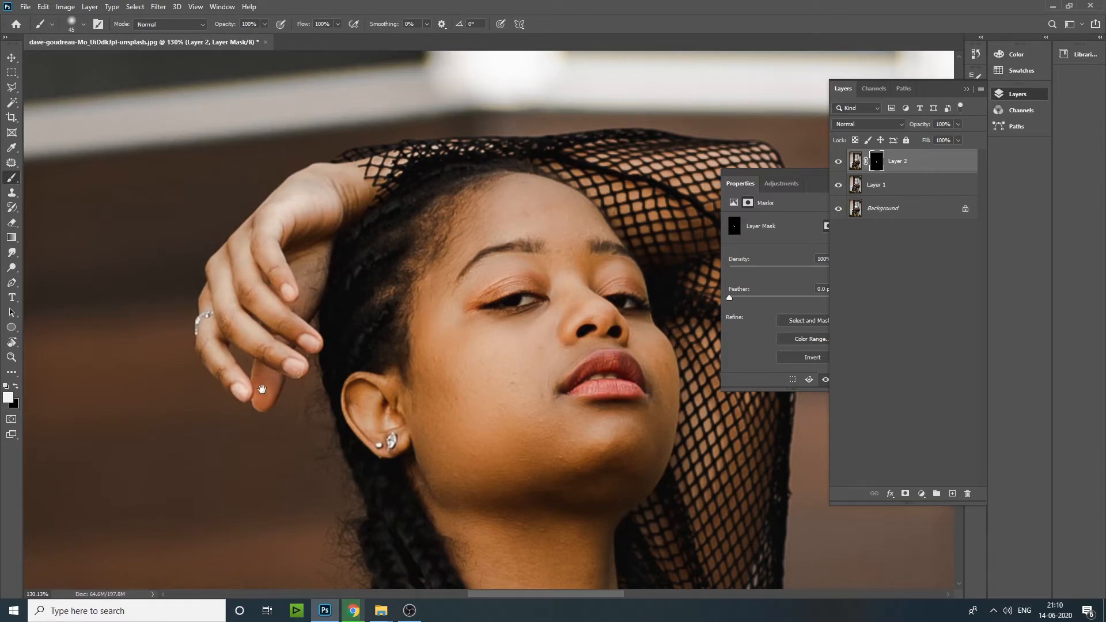
# Step: Paint white on Layer 2's mask over the ringed hand at the chest, reducing the brush to 20
pyautogui.moveTo(356, 515); pyautogui.dragTo(249, 66)
pyautogui.moveTo(331, 571); pyautogui.dragTo(176, 425)
pyautogui.moveTo(691, 75); pyautogui.dragTo(284, 305)
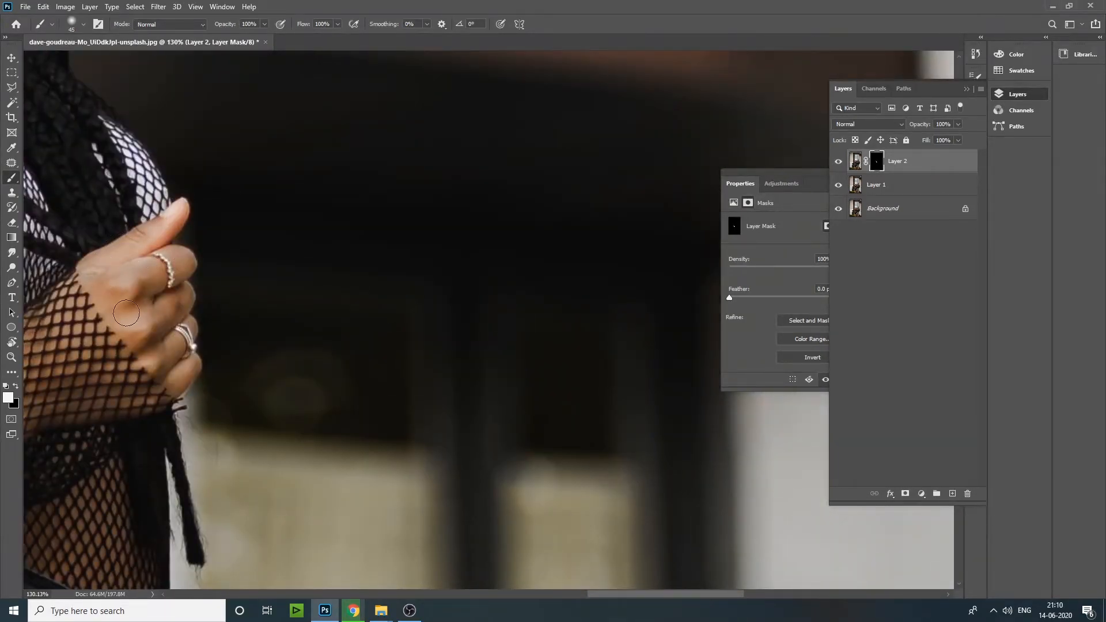
pyautogui.scroll(3, 140, 275)
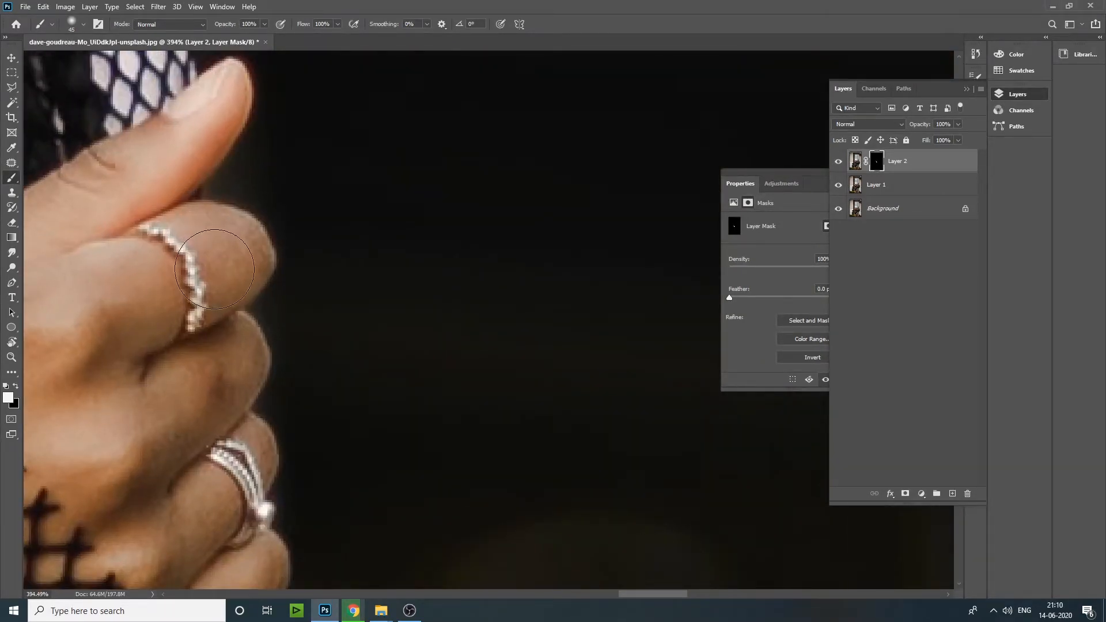
pyautogui.scroll(2, 173, 272)
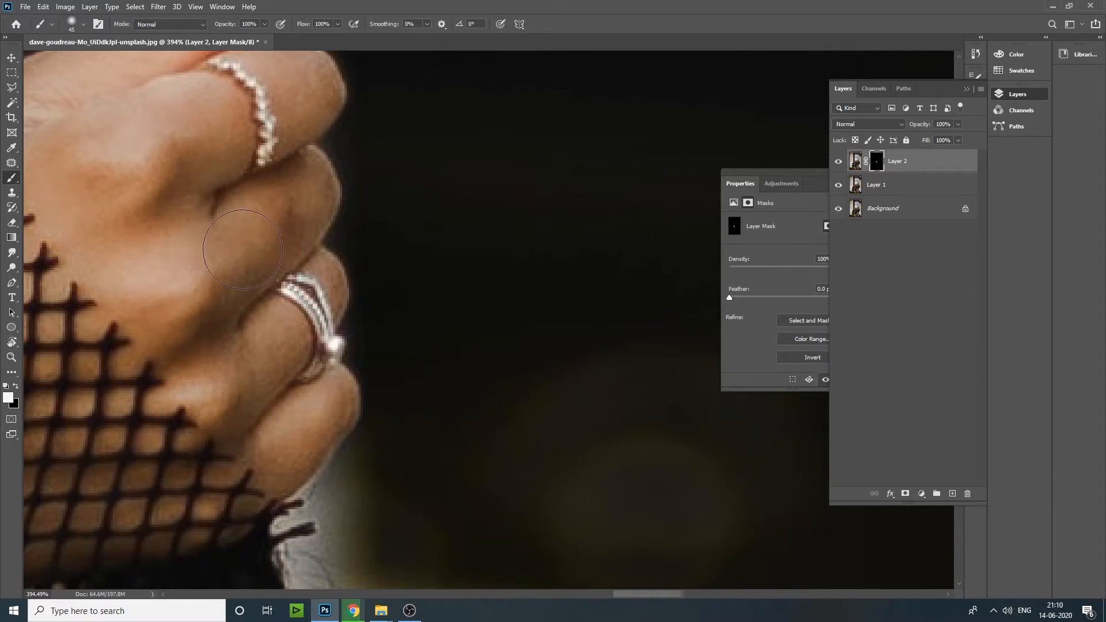
pyautogui.moveTo(166, 366); pyautogui.dragTo(193, 375)
pyautogui.press('[')
pyautogui.press('[')
pyautogui.press('[')
pyautogui.press('[')
pyautogui.press('[')
pyautogui.press(']')
pyautogui.press(']')
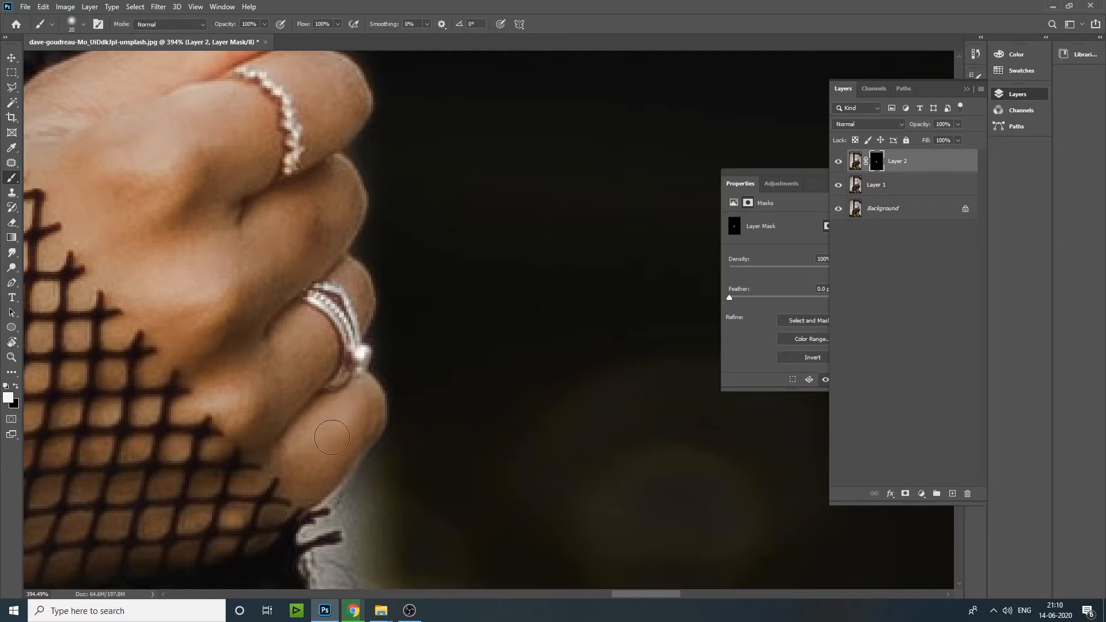
# Step: Create a merged copy of the retouched image as a new layer above Layer 2
pyautogui.hotkey('ctrl', '-')
pyautogui.hotkey('ctrl', '-')
pyautogui.hotkey('ctrl', '-')
pyautogui.hotkey('ctrl', '-')
pyautogui.hotkey('ctrl', '-')
pyautogui.hotkey('ctrl', '-')
pyautogui.hotkey('ctrl', '-')
pyautogui.hotkey('ctrl', '-')
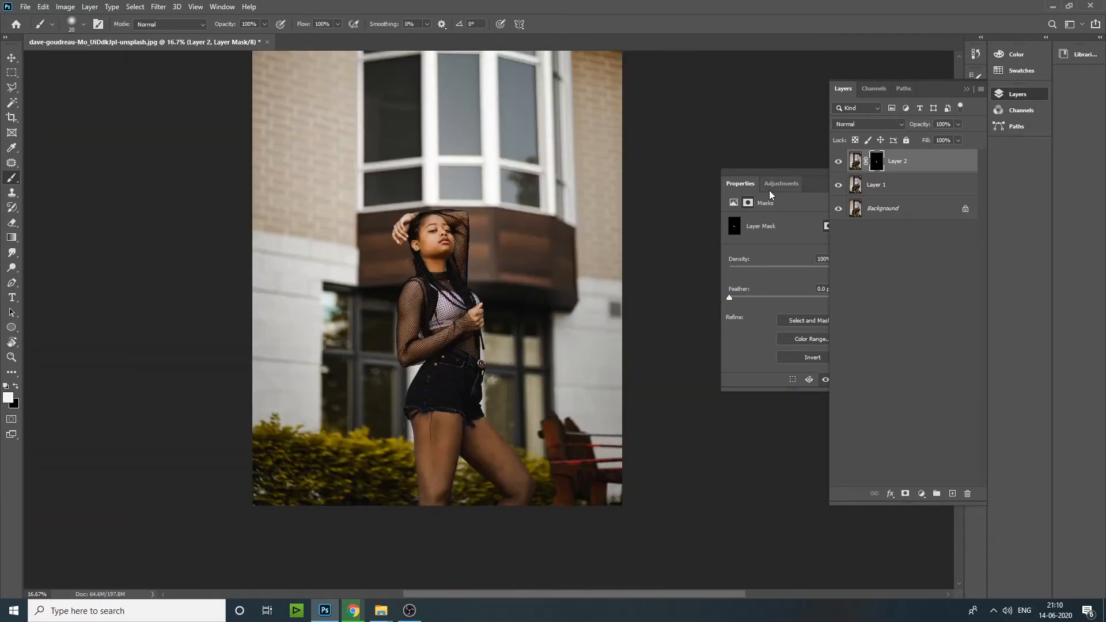
pyautogui.click(910, 193)
pyautogui.hotkey('ctrl', 'alt', 'e')
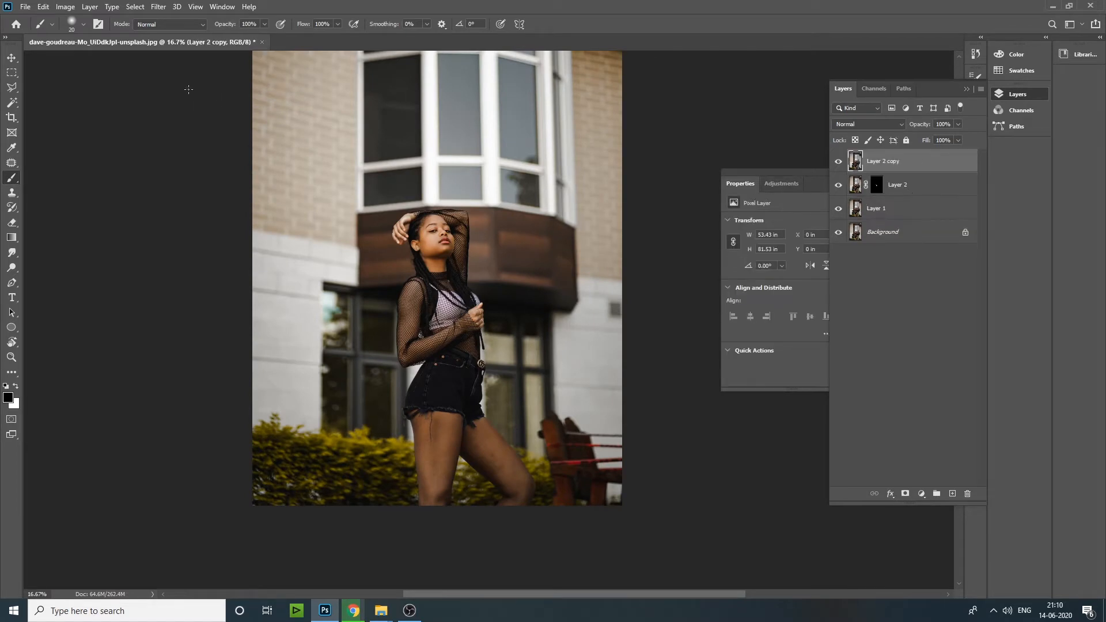
pyautogui.click(133, 10)
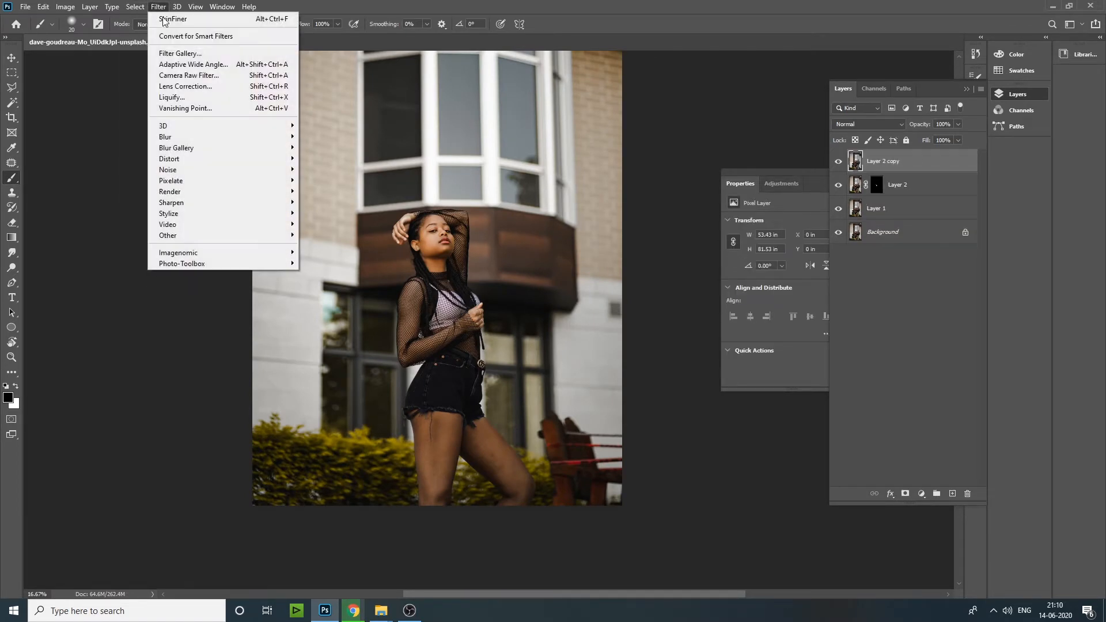
pyautogui.click(426, 461)
pyautogui.scroll(3, 427, 461)
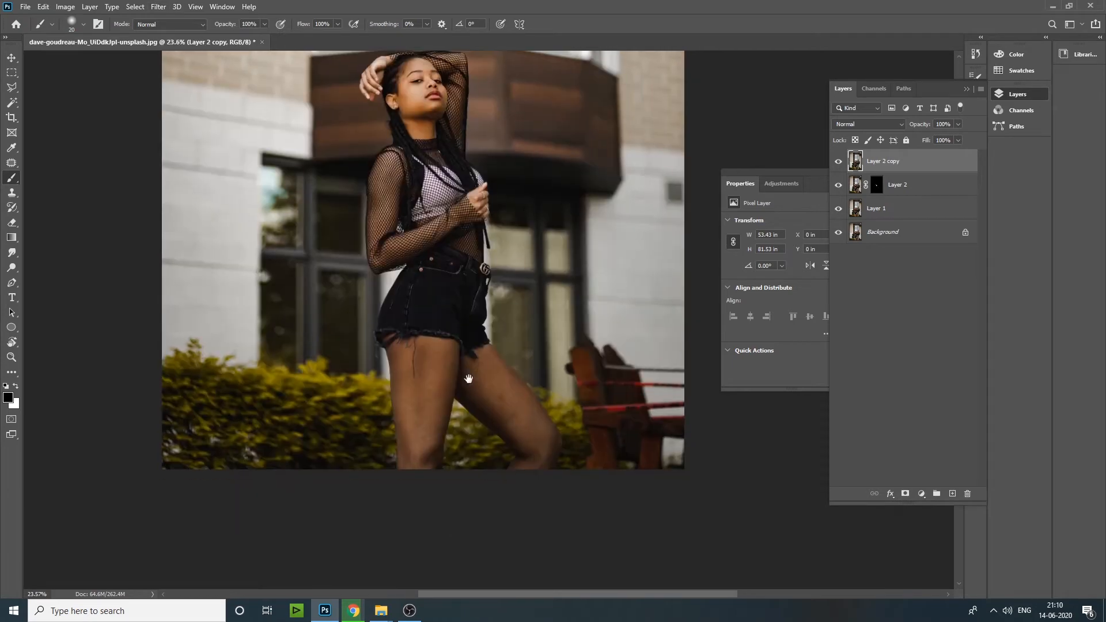
pyautogui.press('w')
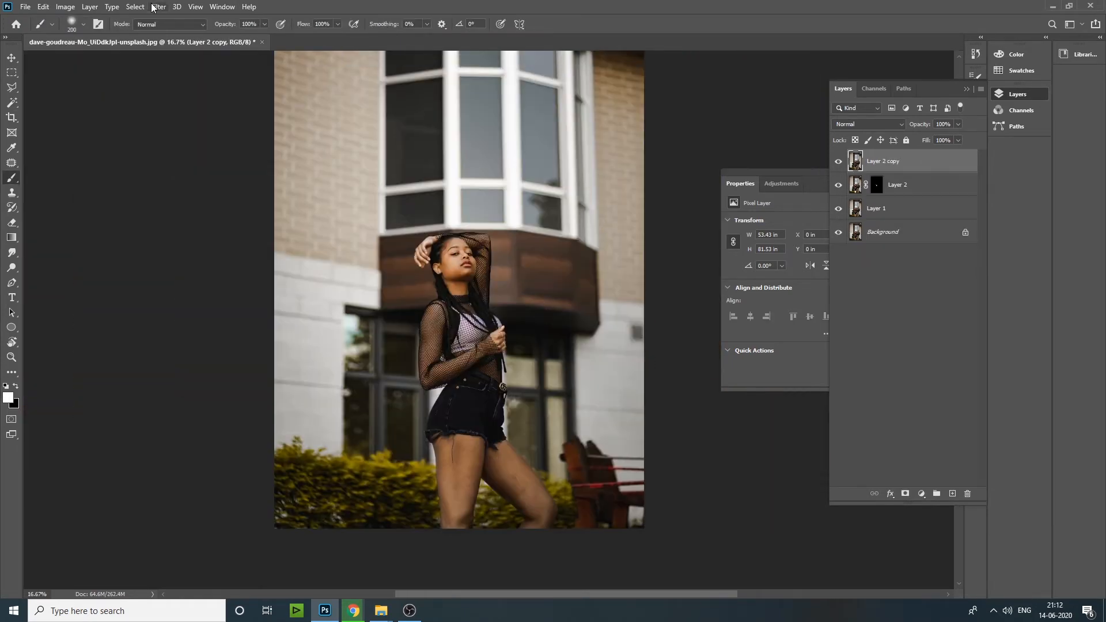
# Step: Apply the Camera Raw Filter to Layer 2 copy with slightly raised exposure and contrast
pyautogui.click(159, 7)
pyautogui.click(374, 153)
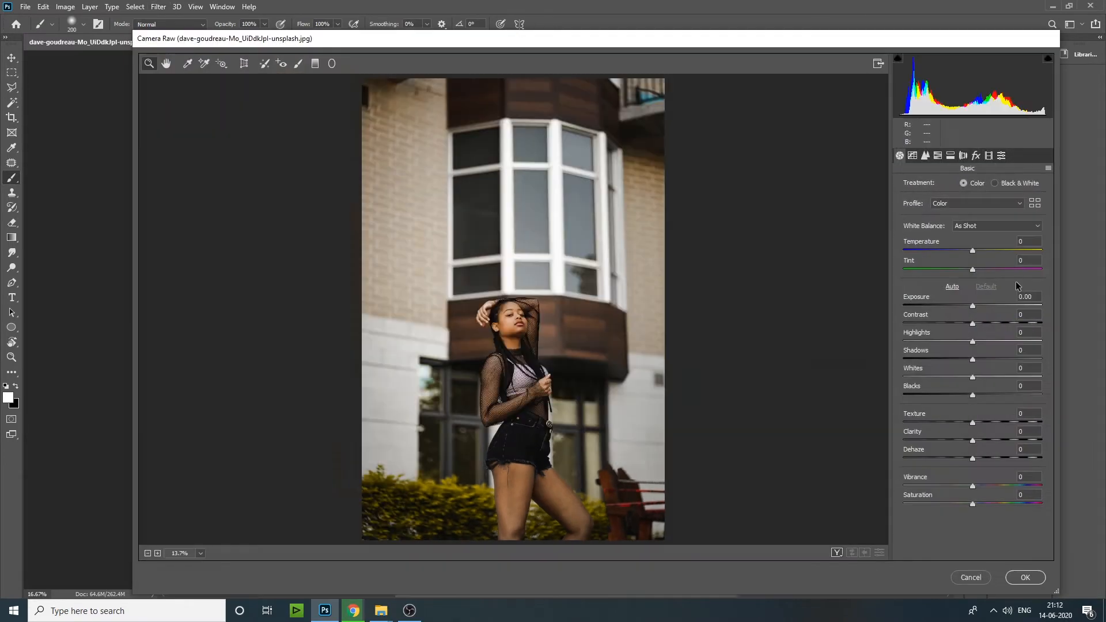
pyautogui.moveTo(972, 306); pyautogui.dragTo(981, 307)
pyautogui.moveTo(973, 324)
pyautogui.mouseDown()
pyautogui.moveTo(994, 325)
pyautogui.moveTo(983, 325)
pyautogui.mouseUp()
pyautogui.click(1023, 579)
# Step: Select the woman with the Object Selection tool by framing her whole figure in a rectangle
pyautogui.hotkey('ctrl', '-')
pyautogui.hotkey('ctrl', '0')
pyautogui.click(11, 73)
pyautogui.click(12, 105)
pyautogui.moveTo(415, 303); pyautogui.dragTo(594, 587)
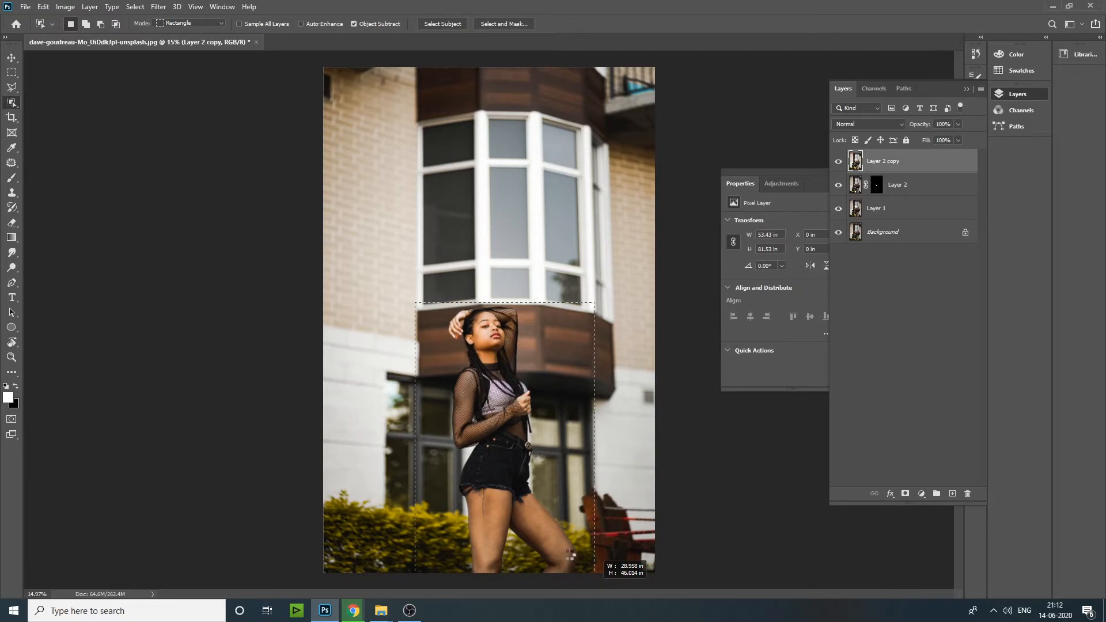
# Step: Refine the selection around the woman's raised arm, head and upper body
pyautogui.moveTo(474, 398); pyautogui.dragTo(533, 398)
pyautogui.moveTo(464, 346); pyautogui.dragTo(435, 362)
pyautogui.moveTo(548, 366); pyautogui.dragTo(611, 375)
pyautogui.keyDown('alt'); pyautogui.click(517, 282); pyautogui.keyUp('alt')
pyautogui.rightClick(12, 103)
pyautogui.click(54, 113)
# Step: Correct the selection edge with the Lasso tool along the woman's hair, mesh sleeves and waist, down to the legs
pyautogui.press('l')
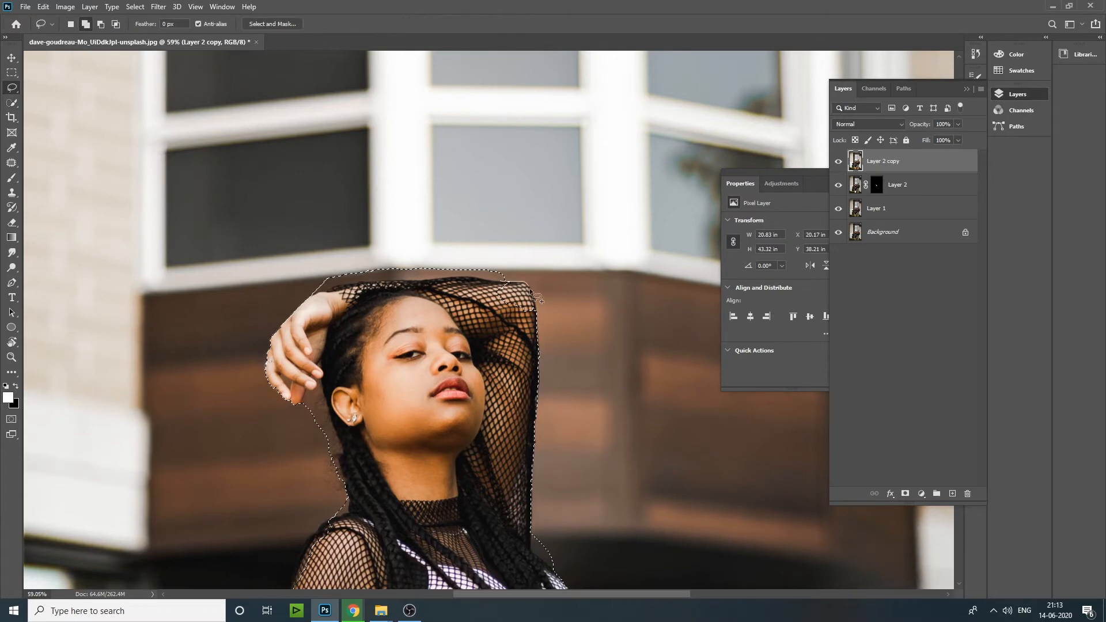
pyautogui.moveTo(463, 384); pyautogui.dragTo(451, 172)
pyautogui.moveTo(486, 368); pyautogui.dragTo(437, 235)
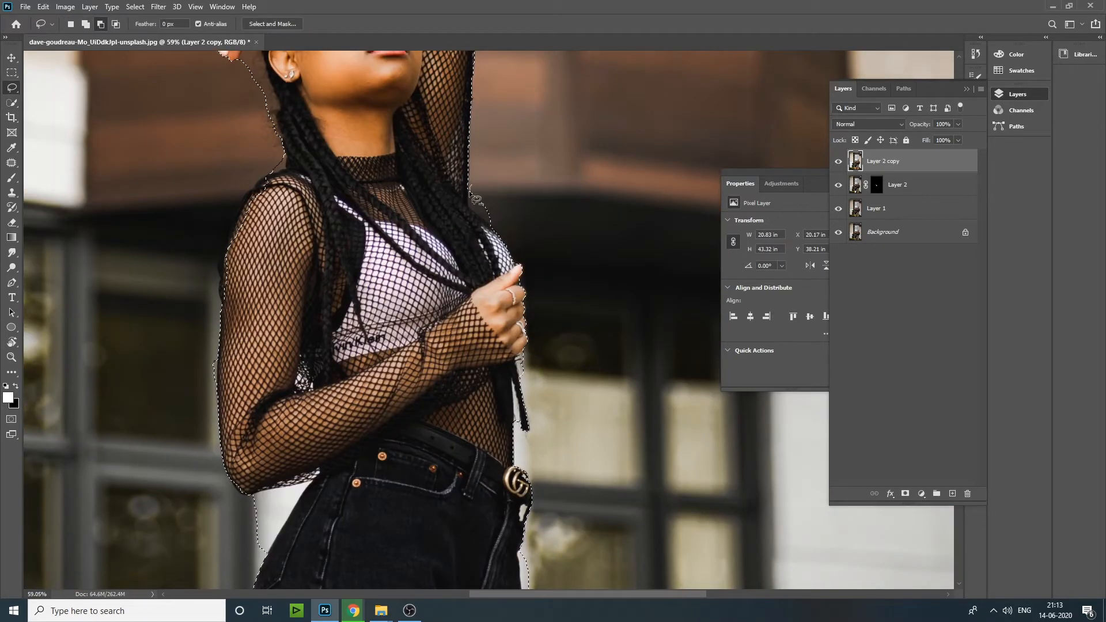
pyautogui.moveTo(263, 180); pyautogui.dragTo(222, 280)
pyautogui.moveTo(222, 358); pyautogui.dragTo(218, 370)
pyautogui.moveTo(257, 511); pyautogui.dragTo(226, 230)
pyautogui.moveTo(289, 362); pyautogui.dragTo(247, 77)
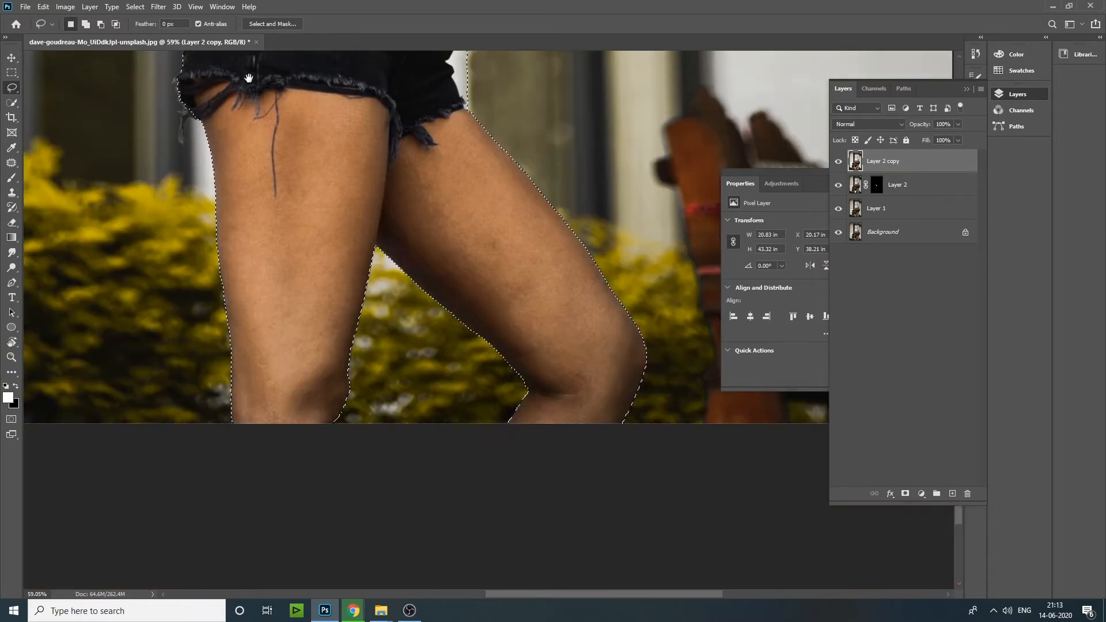
# Step: Feather the selection by 3 pixels and copy the selected woman to a new layer
pyautogui.hotkey('ctrl', '-')
pyautogui.hotkey('ctrl', '-')
pyautogui.hotkey('ctrl', '-')
pyautogui.hotkey('ctrl', '-')
pyautogui.hotkey('ctrl', '-')
pyautogui.hotkey('shift', 'F6')
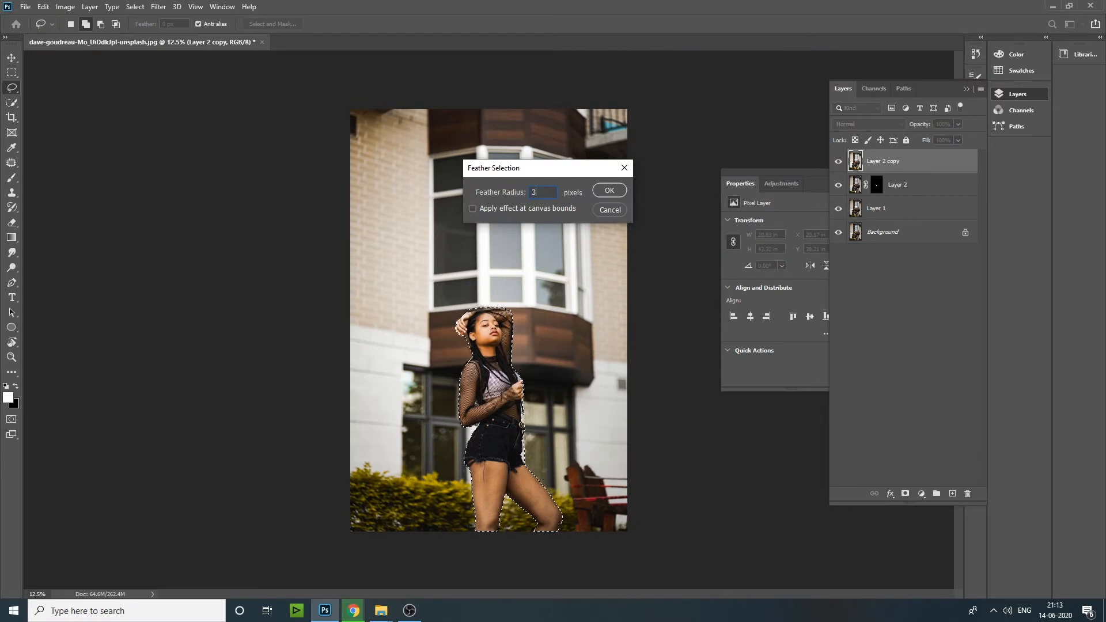
pyautogui.press('Return')
pyautogui.hotkey('ctrl', 'j')
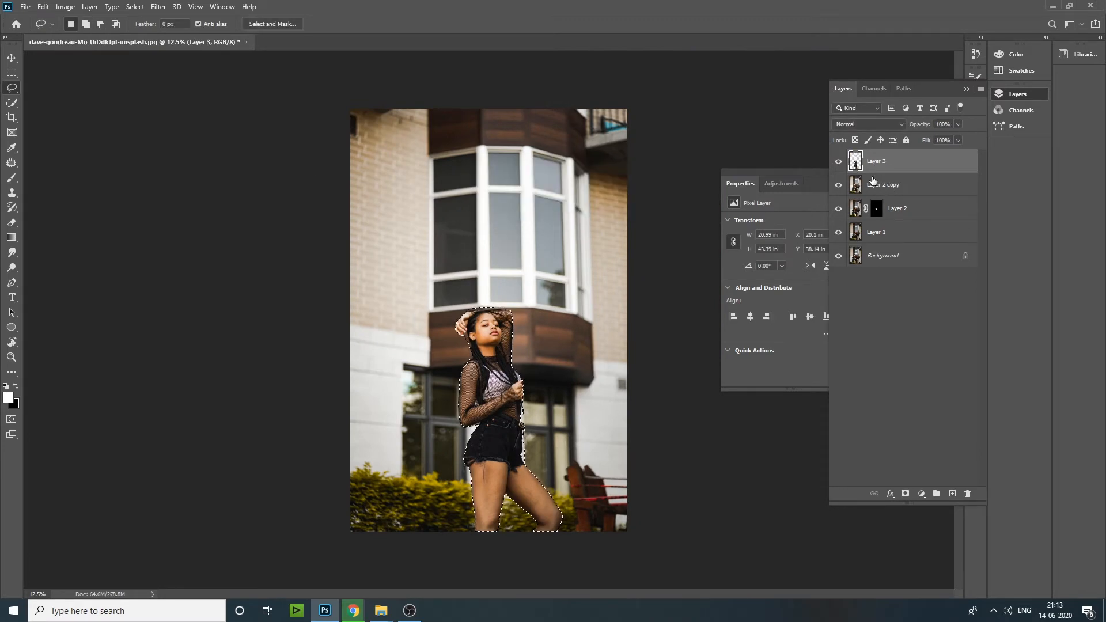
# Step: Duplicate the full-image layer Layer 2 copy beneath the woman's cutout layer
pyautogui.click(875, 187)
pyautogui.hotkey('ctrl', 'j')
pyautogui.click(856, 163)
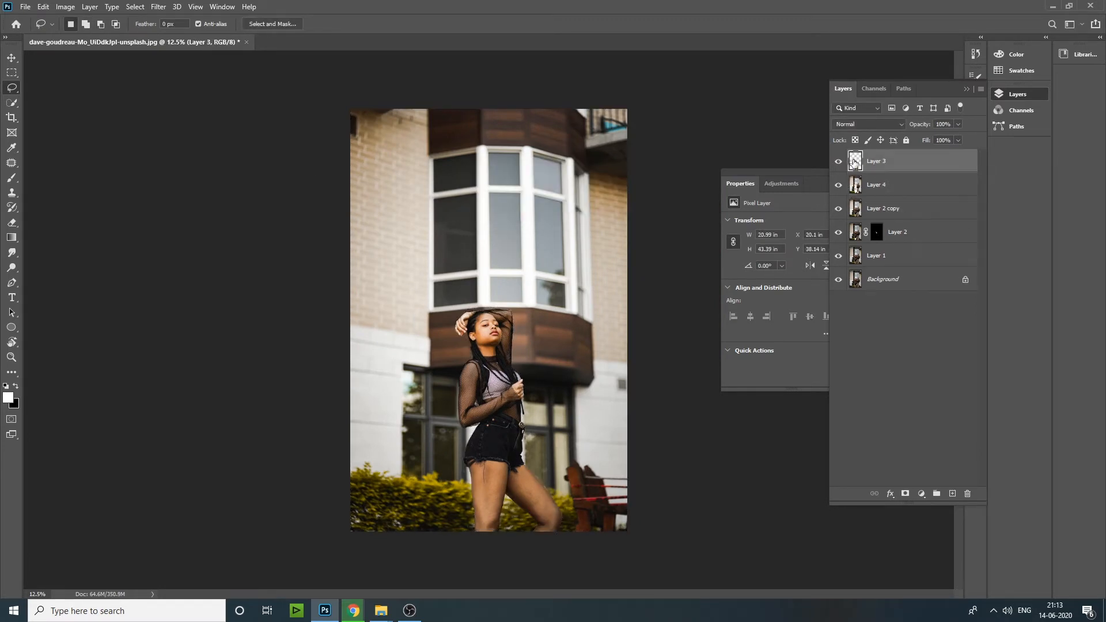
# Step: Load Layer 3's outline as a selection for Layer 2 copy and hide Layer 3 and Layer 4
pyautogui.click(885, 214)
pyautogui.click(222, 6)
pyautogui.click(222, 7)
pyautogui.keyDown('ctrl'); pyautogui.click(877, 167); pyautogui.keyUp('ctrl')
pyautogui.keyDown('ctrl'); pyautogui.click(855, 163); pyautogui.keyUp('ctrl')
pyautogui.click(856, 202)
pyautogui.click(839, 162)
pyautogui.click(839, 185)
# Step: Fill the selected figure on Layer 2 copy with content from its surroundings and clear the selection
pyautogui.rightClick(492, 344)
pyautogui.click(576, 488)
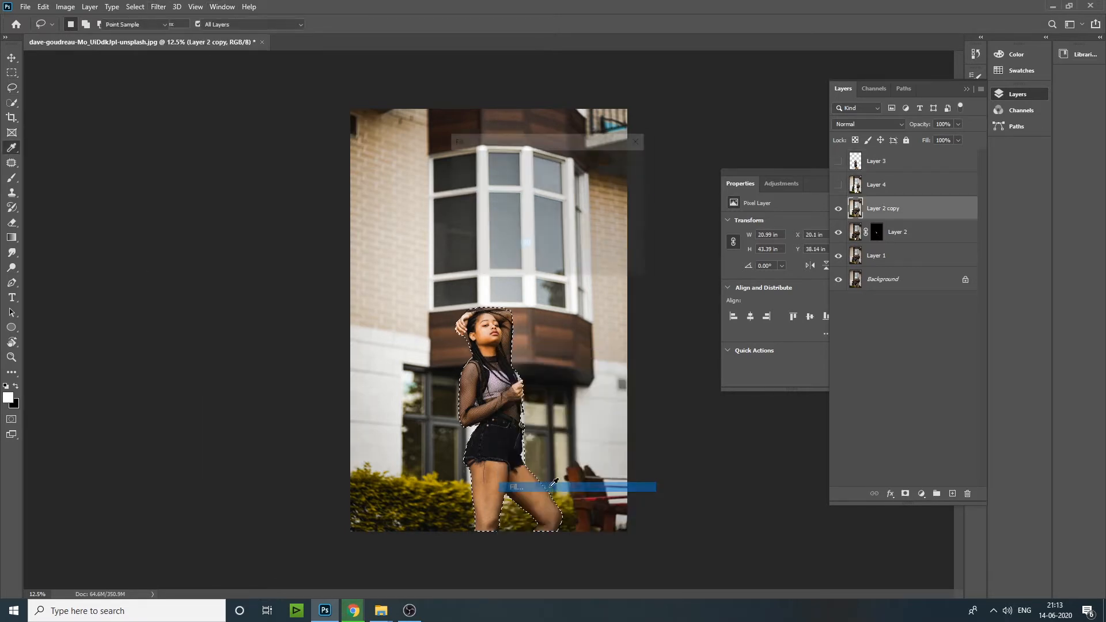
pyautogui.click(625, 164)
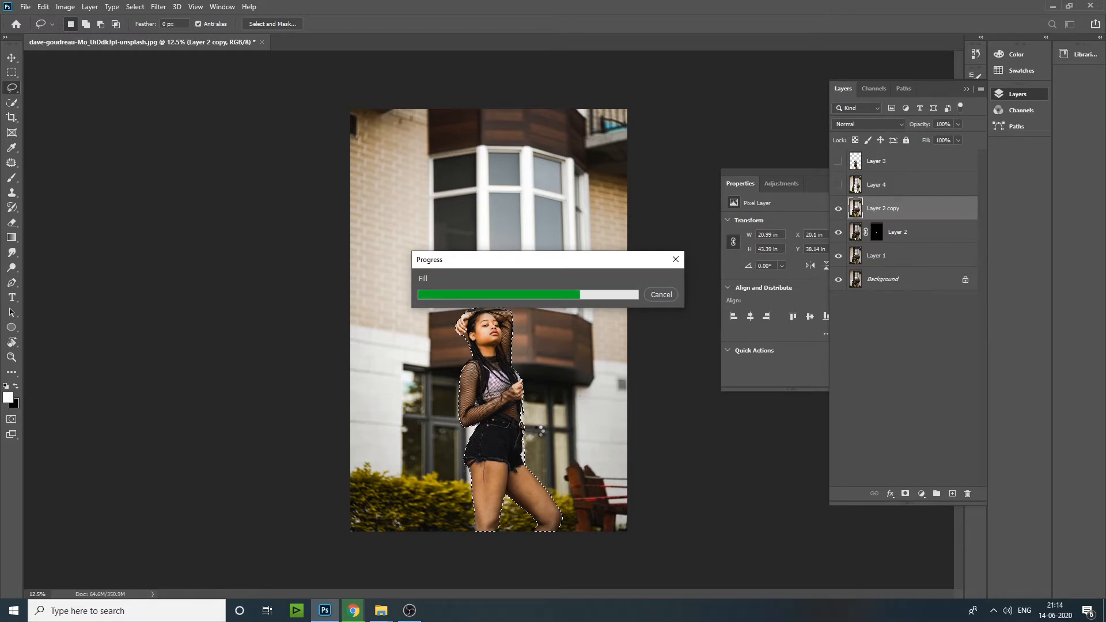
pyautogui.hotkey('ctrl', 'd')
# Step: Patch the leftover hand outline on the wooden panel with the Patch tool and deselect
pyautogui.scroll(5, 470, 340)
pyautogui.press('j')
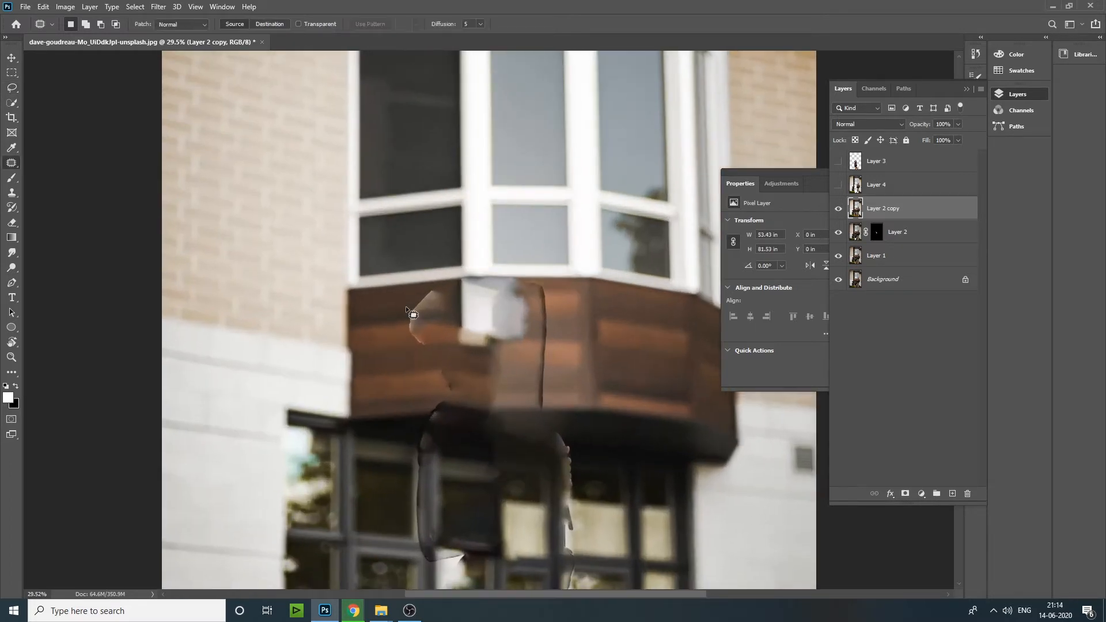
pyautogui.scroll(6, 352, 315)
pyautogui.moveTo(453, 308); pyautogui.dragTo(429, 314)
pyautogui.hotkey('ctrl', 'd')
# Step: Set the Spot Healing Brush to size 175 and heal the dark vertical line on the wooden panel
pyautogui.keyDown('alt'); pyautogui.click(13, 168); pyautogui.keyUp('alt')
pyautogui.keyDown('alt'); pyautogui.click(13, 168); pyautogui.keyUp('alt')
pyautogui.press(']')
pyautogui.press(']')
pyautogui.press(']')
pyautogui.press(']')
pyautogui.press(']')
pyautogui.press(']')
pyautogui.press(']')
pyautogui.press(']')
pyautogui.press(']')
pyautogui.moveTo(488, 372); pyautogui.dragTo(548, 454)
pyautogui.moveTo(562, 372); pyautogui.dragTo(291, 254)
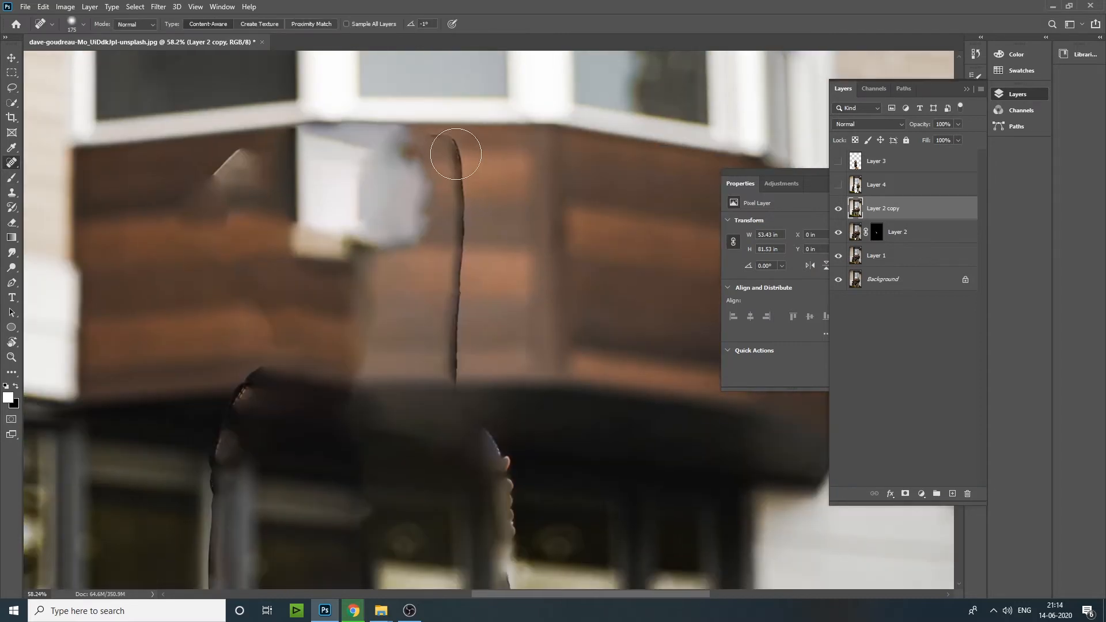
pyautogui.moveTo(441, 149)
pyautogui.mouseDown()
pyautogui.moveTo(462, 205)
pyautogui.moveTo(455, 372)
pyautogui.mouseUp()
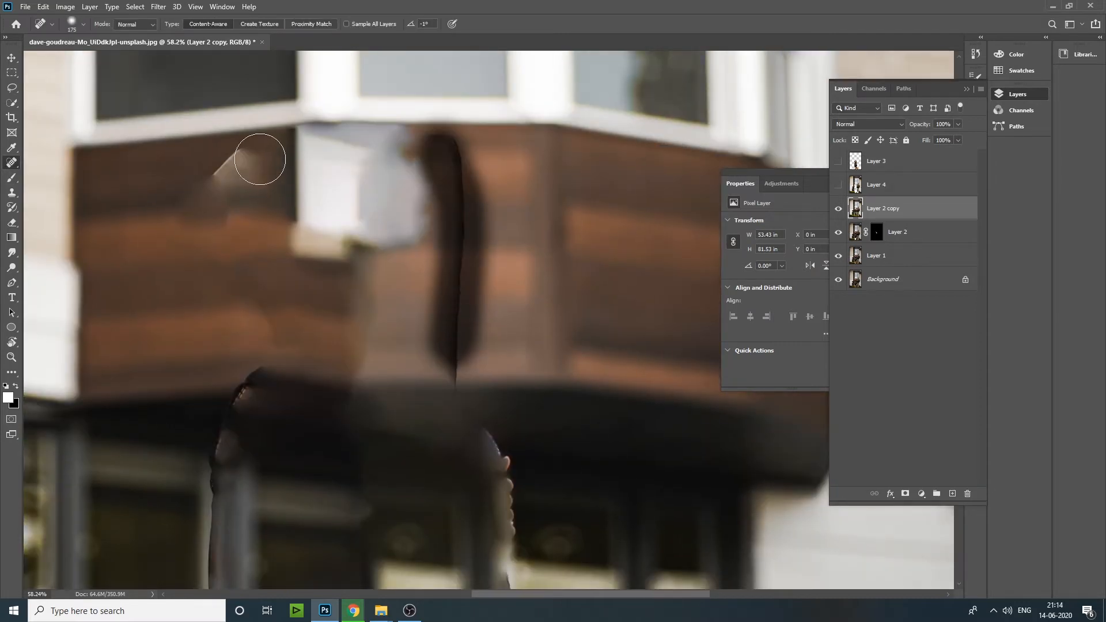
# Step: Heal the leftover body outlines across the dark windows below the wooden panel
pyautogui.moveTo(294, 316); pyautogui.dragTo(236, 66)
pyautogui.moveTo(209, 138)
pyautogui.mouseDown()
pyautogui.moveTo(186, 154)
pyautogui.moveTo(167, 246)
pyautogui.moveTo(168, 360)
pyautogui.moveTo(178, 408)
pyautogui.moveTo(248, 424)
pyautogui.mouseUp()
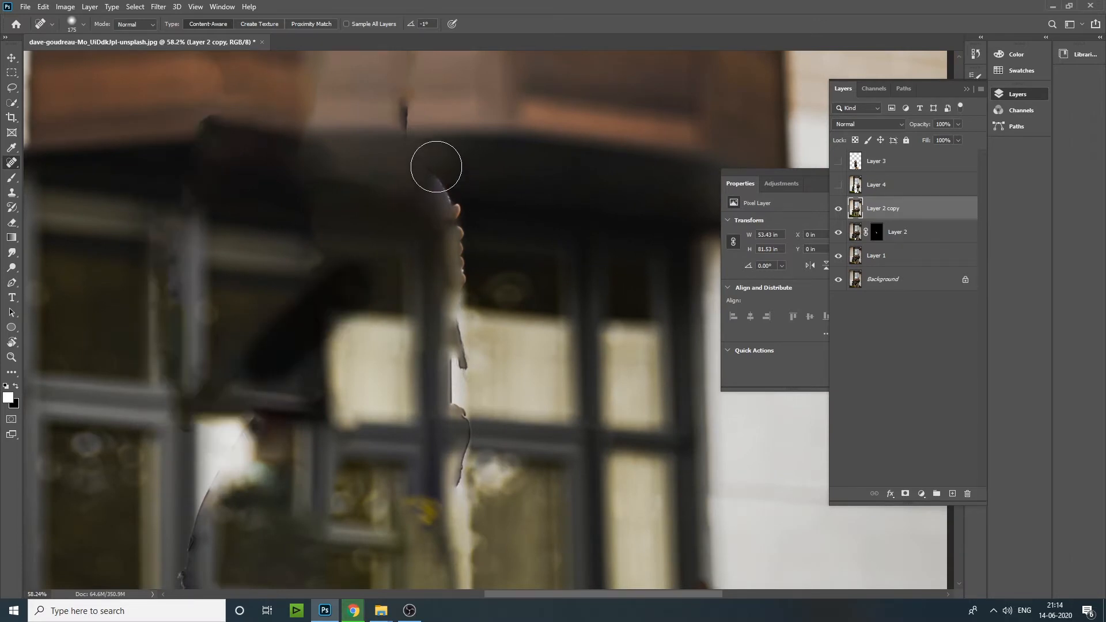
pyautogui.moveTo(408, 140)
pyautogui.mouseDown()
pyautogui.moveTo(451, 214)
pyautogui.moveTo(461, 290)
pyautogui.moveTo(457, 430)
pyautogui.moveTo(403, 475)
pyautogui.mouseUp()
pyautogui.moveTo(261, 433)
pyautogui.mouseDown()
pyautogui.moveTo(296, 242)
pyautogui.moveTo(257, 495)
pyautogui.mouseUp()
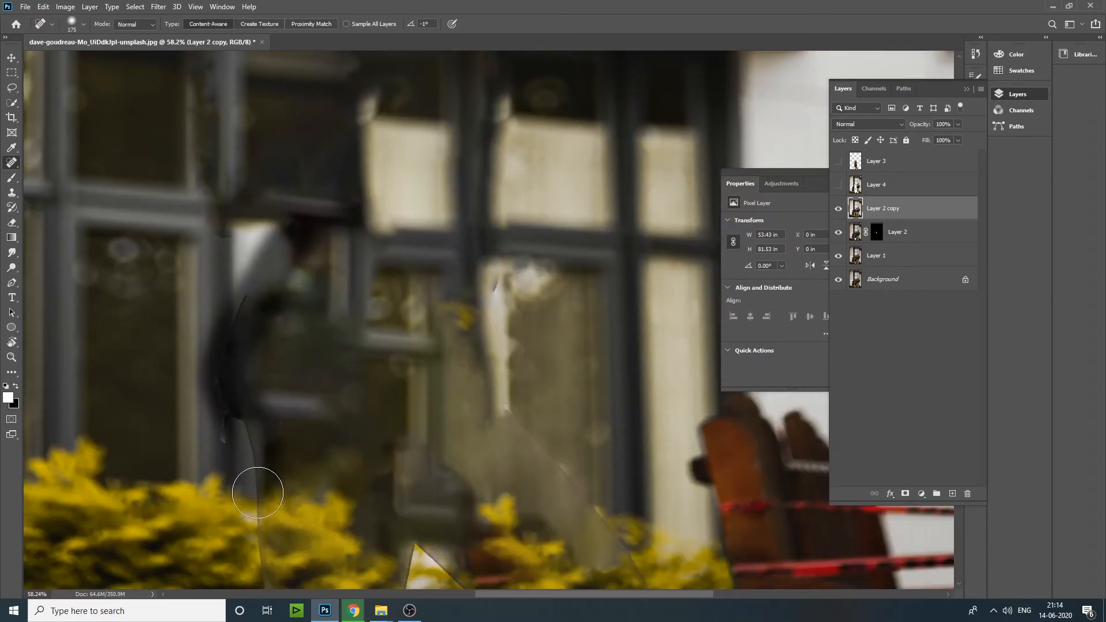
# Step: Heal the remaining leg outlines and the bright triangle in the hedge and lower windows
pyautogui.moveTo(500, 341); pyautogui.dragTo(230, 162)
pyautogui.moveTo(235, 235); pyautogui.dragTo(319, 311)
pyautogui.moveTo(404, 517)
pyautogui.mouseDown()
pyautogui.moveTo(397, 464)
pyautogui.moveTo(328, 346)
pyautogui.mouseUp()
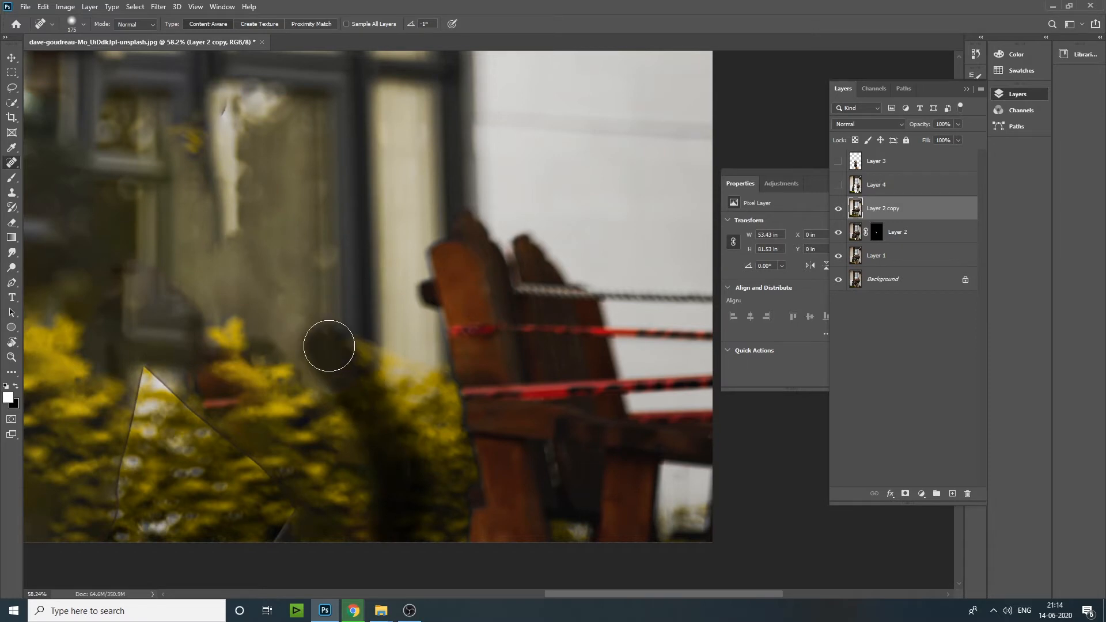
pyautogui.moveTo(268, 466); pyautogui.dragTo(147, 377)
pyautogui.moveTo(270, 481); pyautogui.dragTo(544, 400)
pyautogui.moveTo(425, 294)
pyautogui.mouseDown()
pyautogui.moveTo(399, 366)
pyautogui.moveTo(380, 487)
pyautogui.mouseUp()
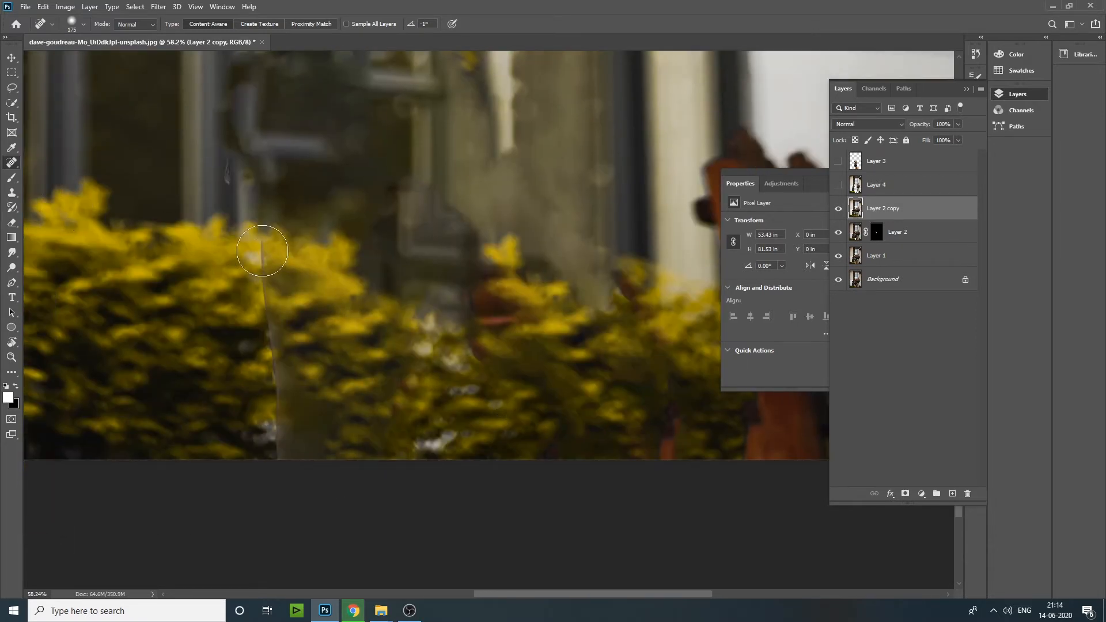
pyautogui.moveTo(261, 250); pyautogui.dragTo(314, 515)
# Step: Start a Tilt-Shift blur on Layer 2 copy, lower its focus band over the windows and hedge, and set Blur to 99 px
pyautogui.hotkey('ctrl', '-')
pyautogui.hotkey('ctrl', '-')
pyautogui.hotkey('ctrl', '-')
pyautogui.hotkey('ctrl', '-')
pyautogui.moveTo(562, 156); pyautogui.dragTo(501, 335)
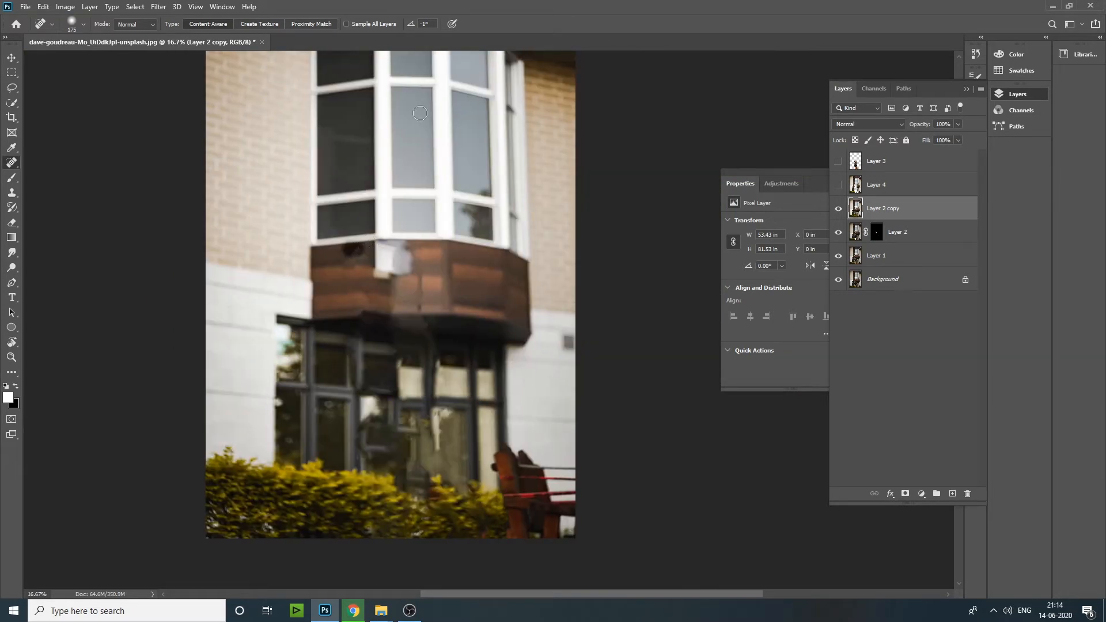
pyautogui.click(158, 6)
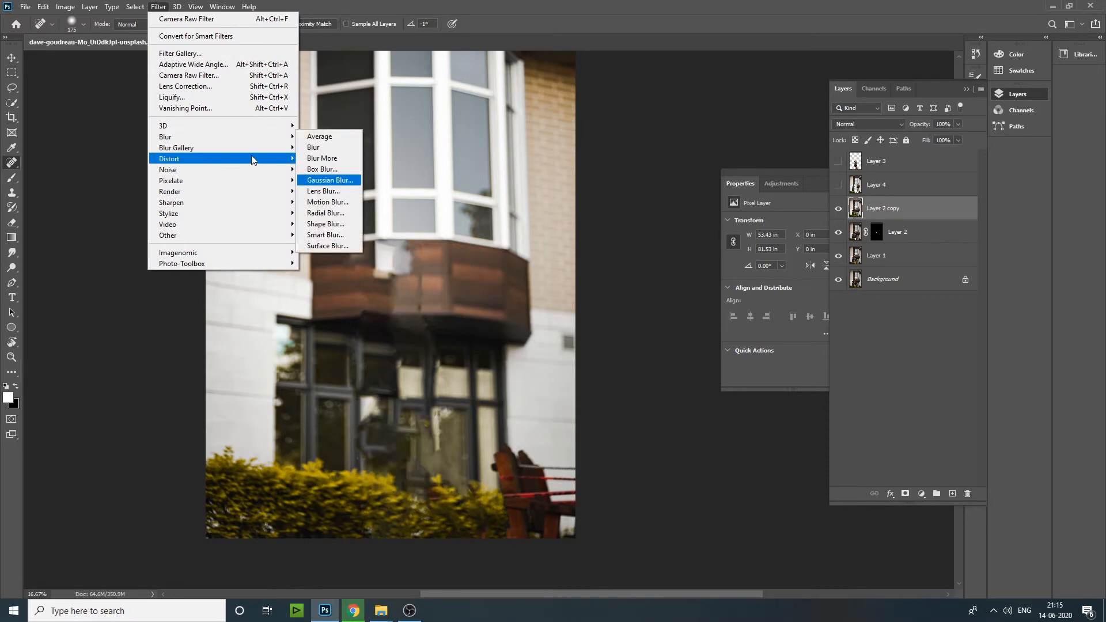
pyautogui.moveTo(281, 149)
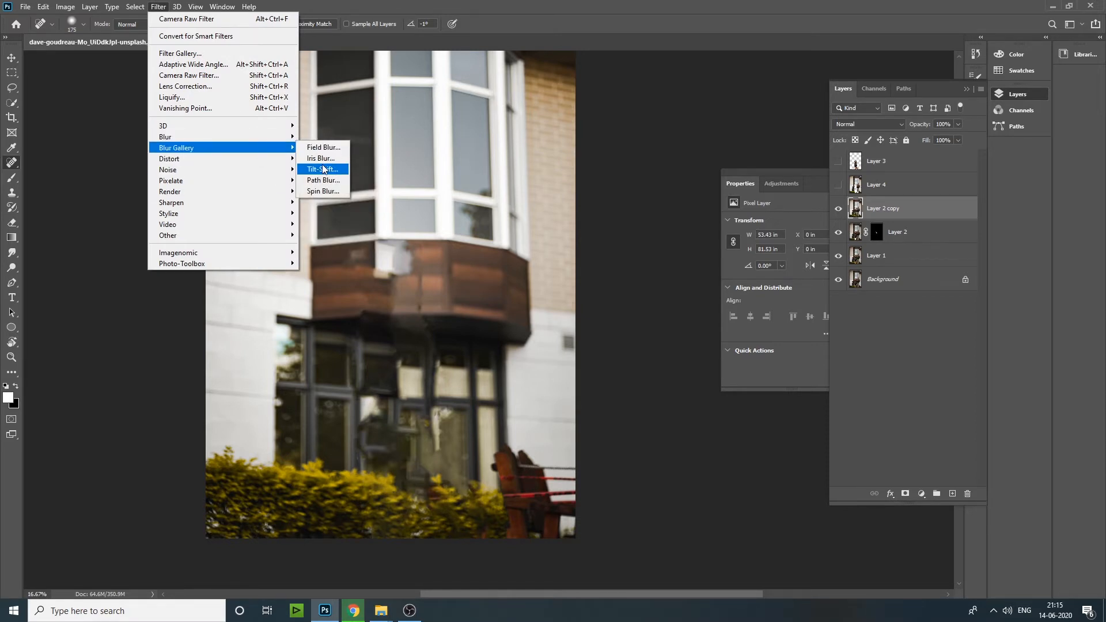
pyautogui.click(326, 170)
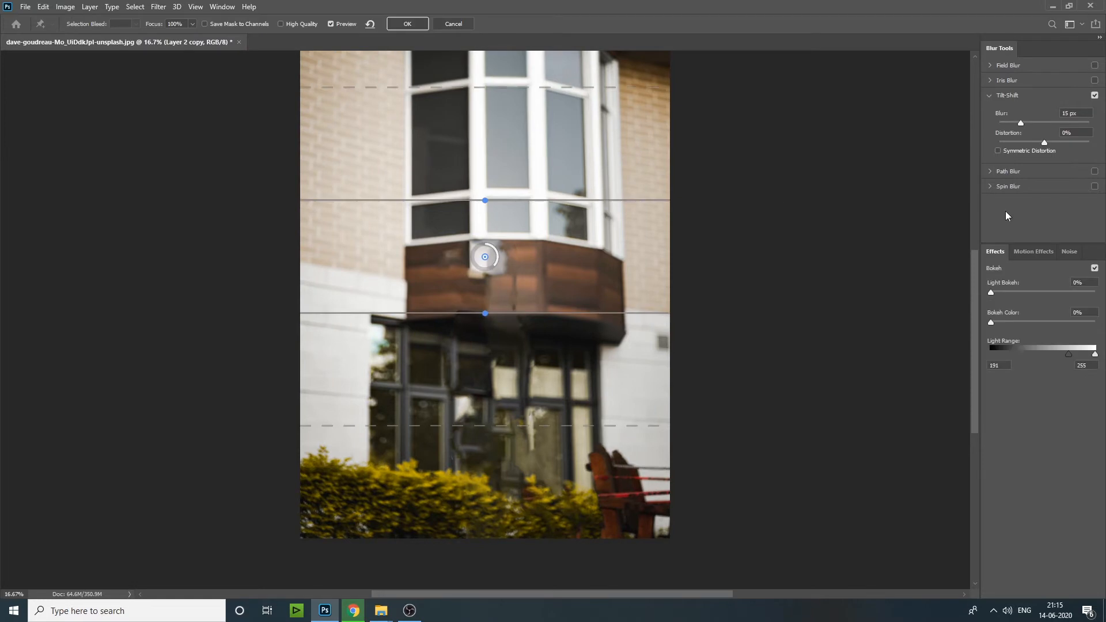
pyautogui.moveTo(485, 257); pyautogui.dragTo(485, 432)
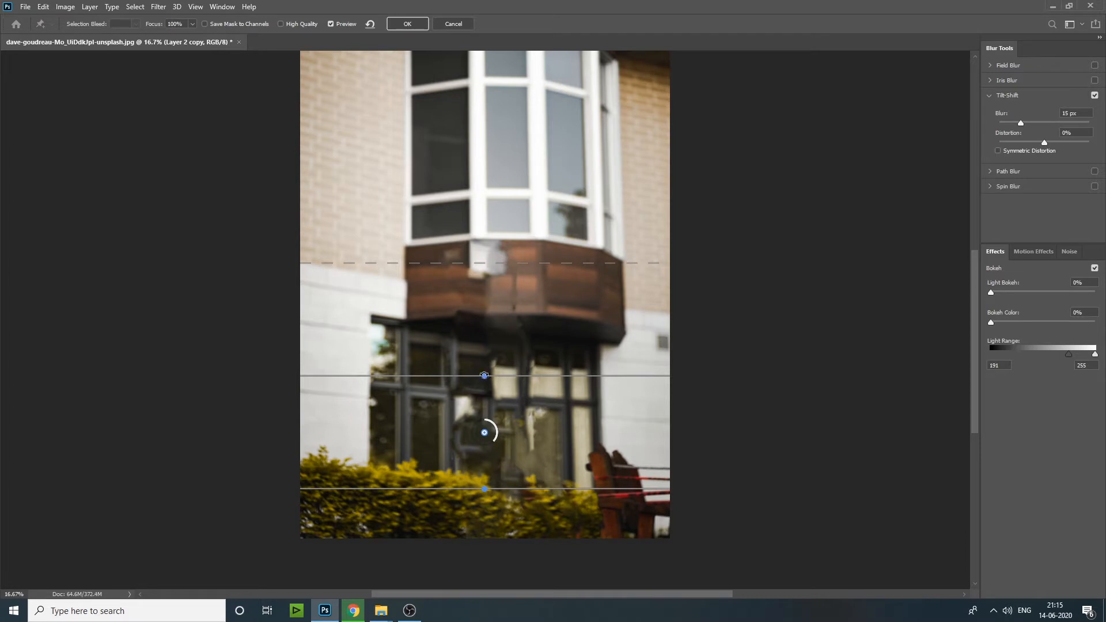
pyautogui.moveTo(504, 375); pyautogui.dragTo(510, 431)
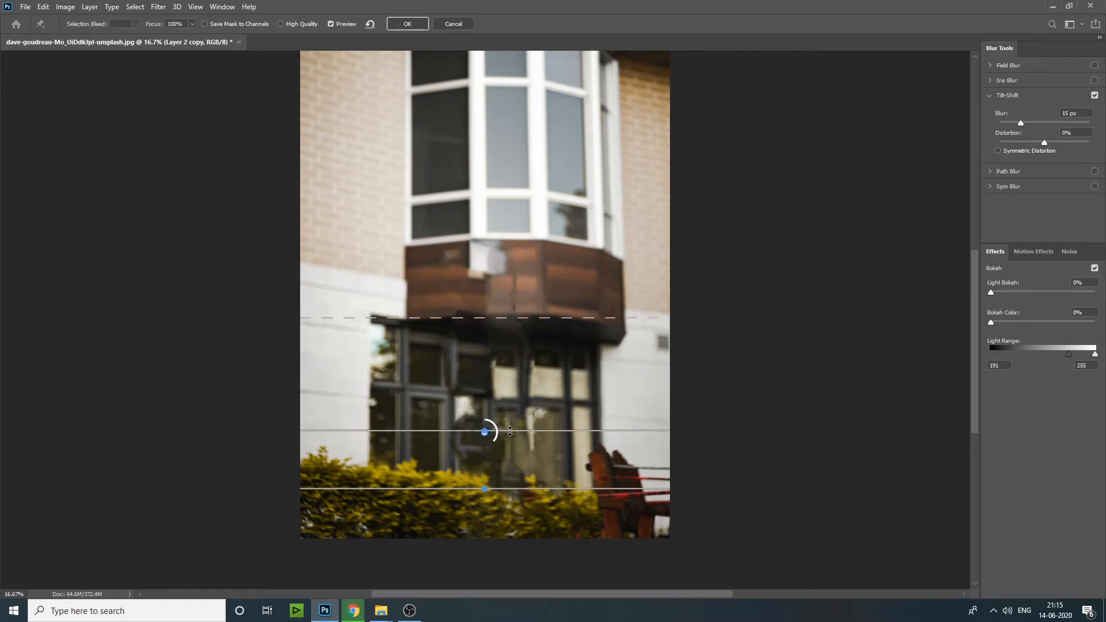
pyautogui.moveTo(535, 317); pyautogui.dragTo(535, 357)
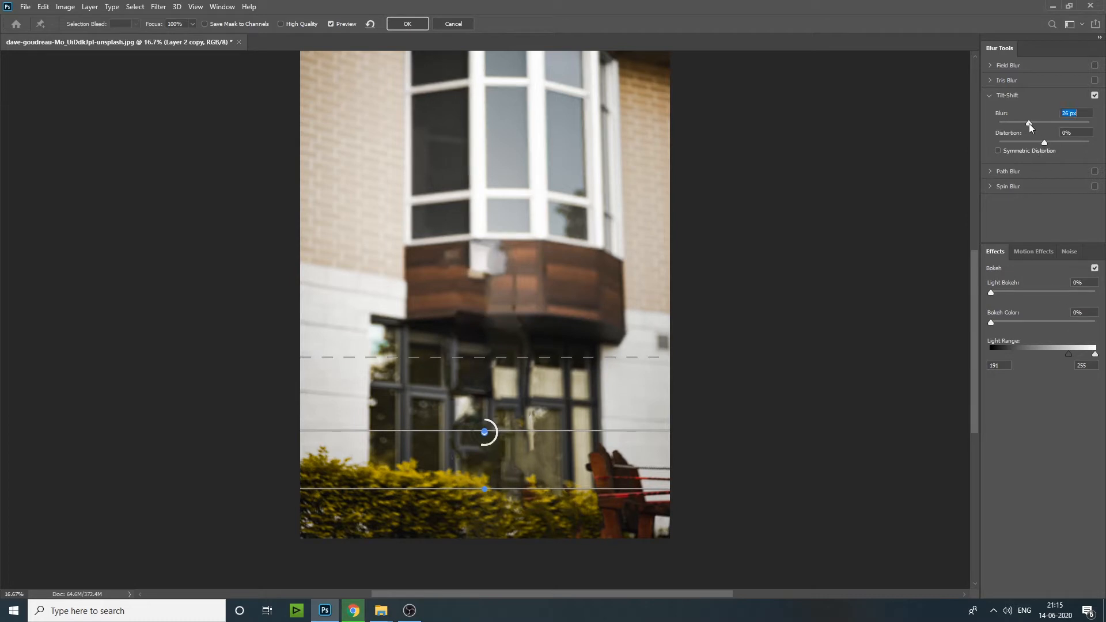
pyautogui.moveTo(1035, 125); pyautogui.dragTo(1047, 126)
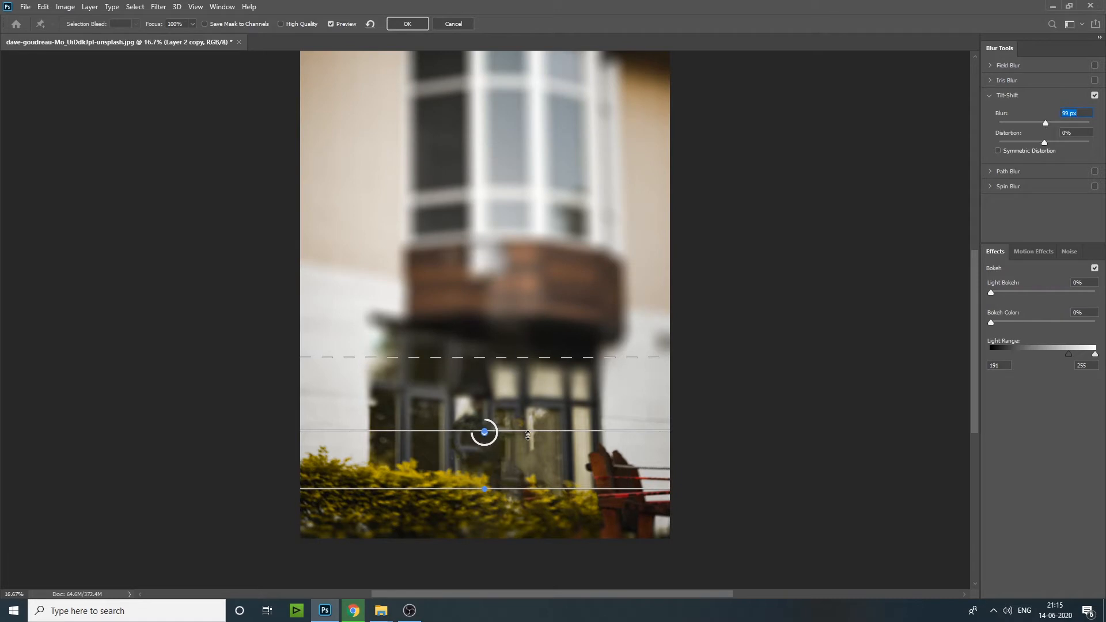
# Step: Move the Tilt-Shift focus band just below the image's lower edge and apply the blur
pyautogui.moveTo(530, 431); pyautogui.dragTo(536, 404)
pyautogui.moveTo(486, 441); pyautogui.dragTo(485, 528)
pyautogui.moveTo(484, 437); pyautogui.dragTo(482, 311)
pyautogui.moveTo(484, 499); pyautogui.dragTo(488, 447)
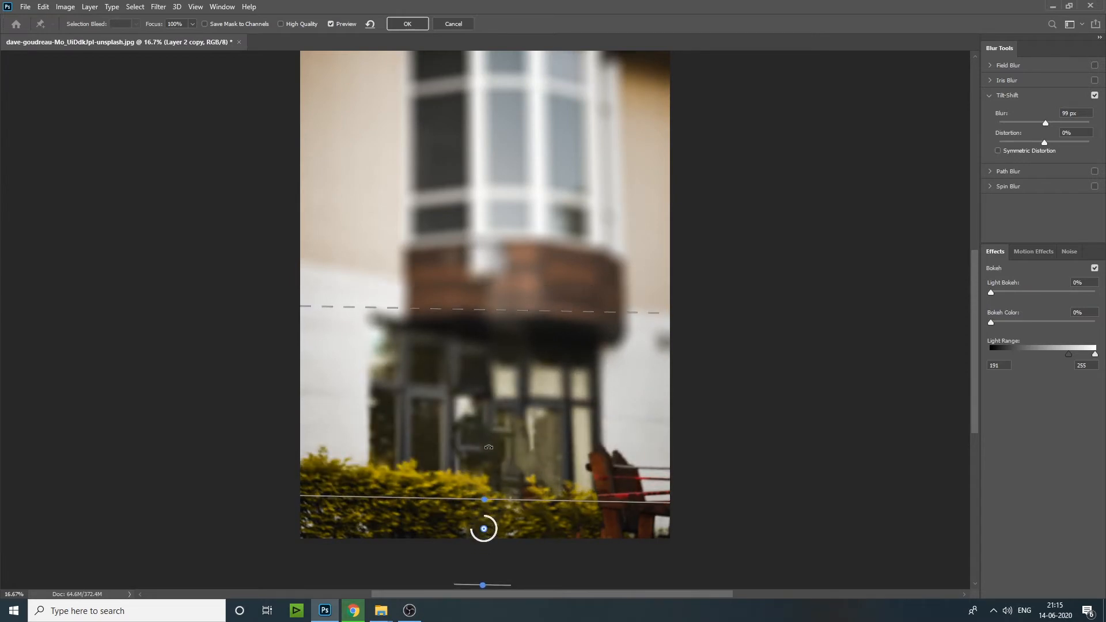
pyautogui.moveTo(485, 500); pyautogui.dragTo(485, 570)
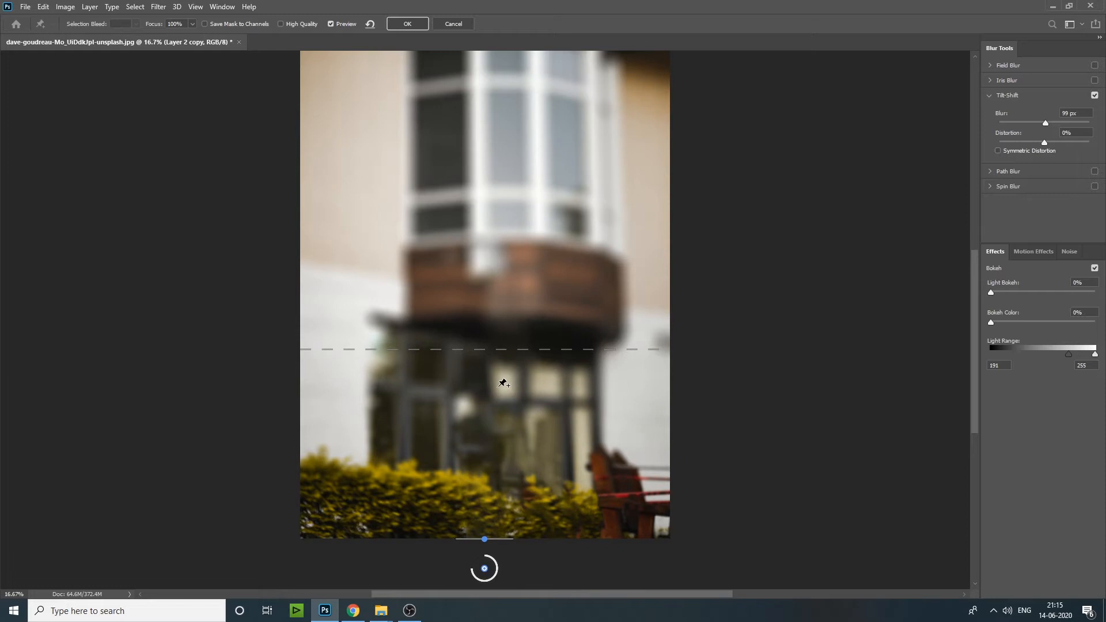
pyautogui.click(409, 25)
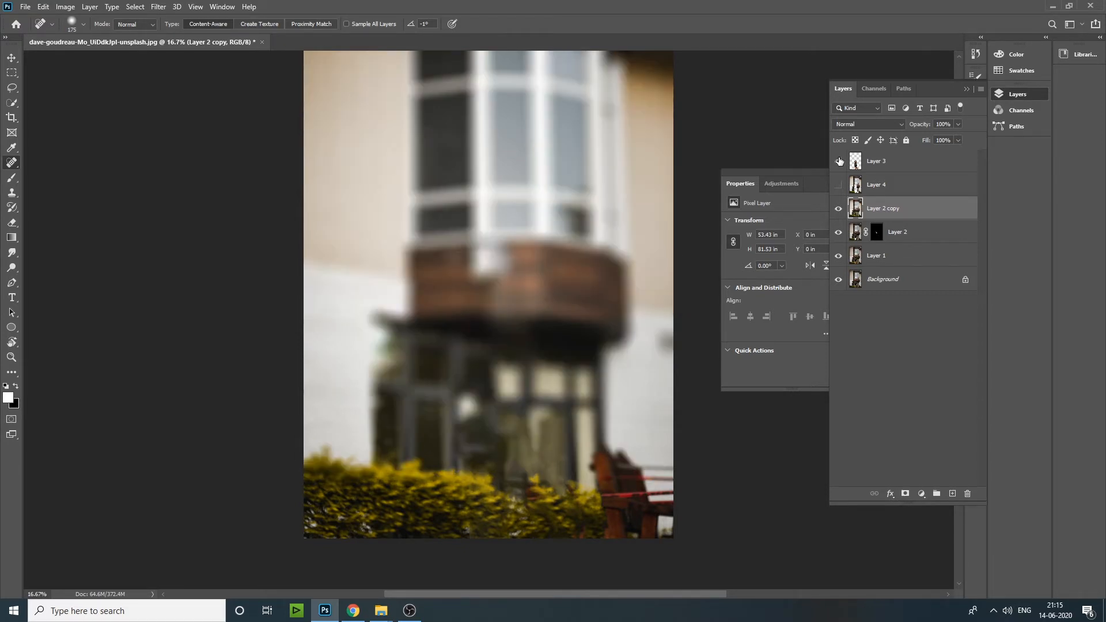
# Step: Show Layer 3 and outline the dark fringe above the woman's raised arm and hair with a closed Pen path
pyautogui.click(839, 161)
pyautogui.moveTo(509, 319); pyautogui.dragTo(548, 423)
pyautogui.moveTo(452, 245); pyautogui.dragTo(425, 296)
pyautogui.moveTo(514, 171)
pyautogui.mouseDown()
pyautogui.moveTo(485, 116)
pyautogui.moveTo(558, 242)
pyautogui.mouseUp()
pyautogui.press('p')
pyautogui.click(178, 325)
pyautogui.moveTo(202, 316); pyautogui.dragTo(223, 310)
pyautogui.moveTo(245, 302); pyautogui.dragTo(253, 301)
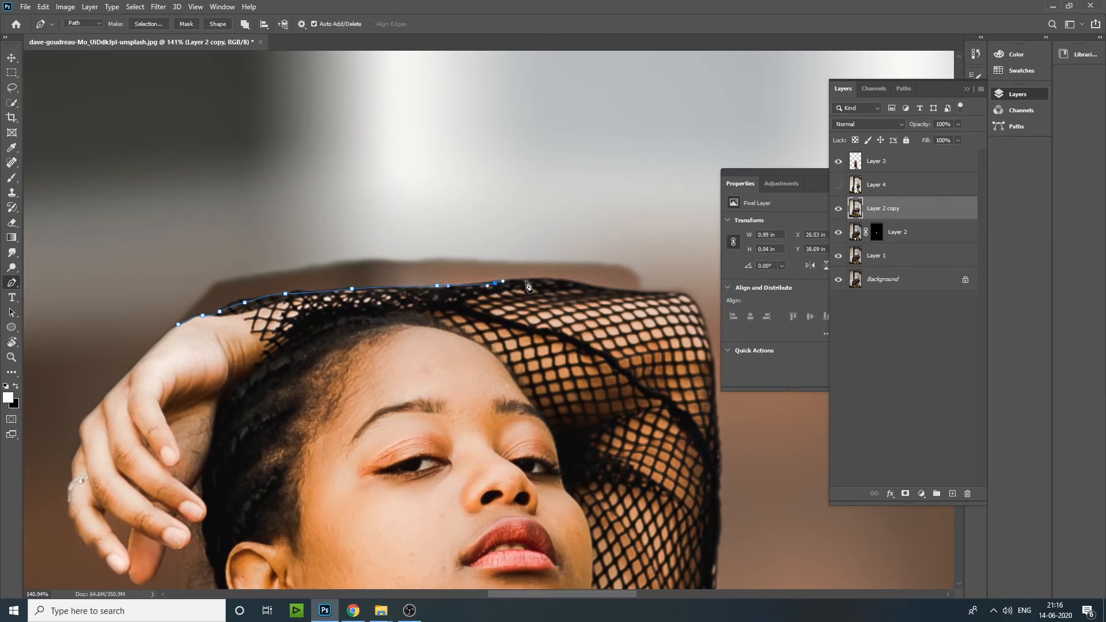
pyautogui.moveTo(663, 282); pyautogui.dragTo(666, 271)
pyautogui.moveTo(551, 222); pyautogui.dragTo(463, 211)
pyautogui.moveTo(264, 211); pyautogui.dragTo(179, 228)
pyautogui.moveTo(86, 282); pyautogui.dragTo(82, 288)
# Step: Convert the path to a feathered selection, delete the fringe from Layer 3, and deselect
pyautogui.hotkey('ctrl', 'Return')
pyautogui.hotkey('shift', 'F6')
pyautogui.press('Return')
pyautogui.press('Delete')
pyautogui.hotkey('ctrl', 'z')
pyautogui.press('v')
pyautogui.keyDown('ctrl'); pyautogui.click(326, 398); pyautogui.keyUp('ctrl')
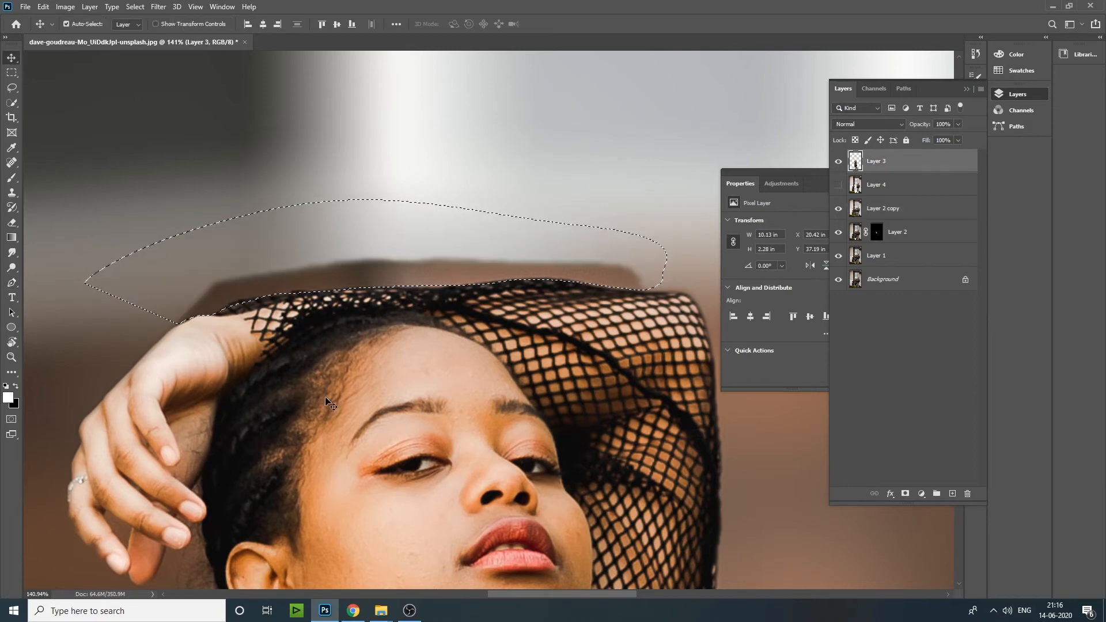
pyautogui.press('Delete')
pyautogui.hotkey('ctrl', 'd')
# Step: Merge the woman and the blurred background into a full composite on Layer 3 and toggle its visibility to compare
pyautogui.hotkey('ctrl', '-')
pyautogui.hotkey('ctrl', '-')
pyautogui.hotkey('ctrl', '-')
pyautogui.hotkey('ctrl', '-')
pyautogui.hotkey('ctrl', '-')
pyautogui.hotkey('ctrl', '-')
pyautogui.hotkey('ctrl', '-')
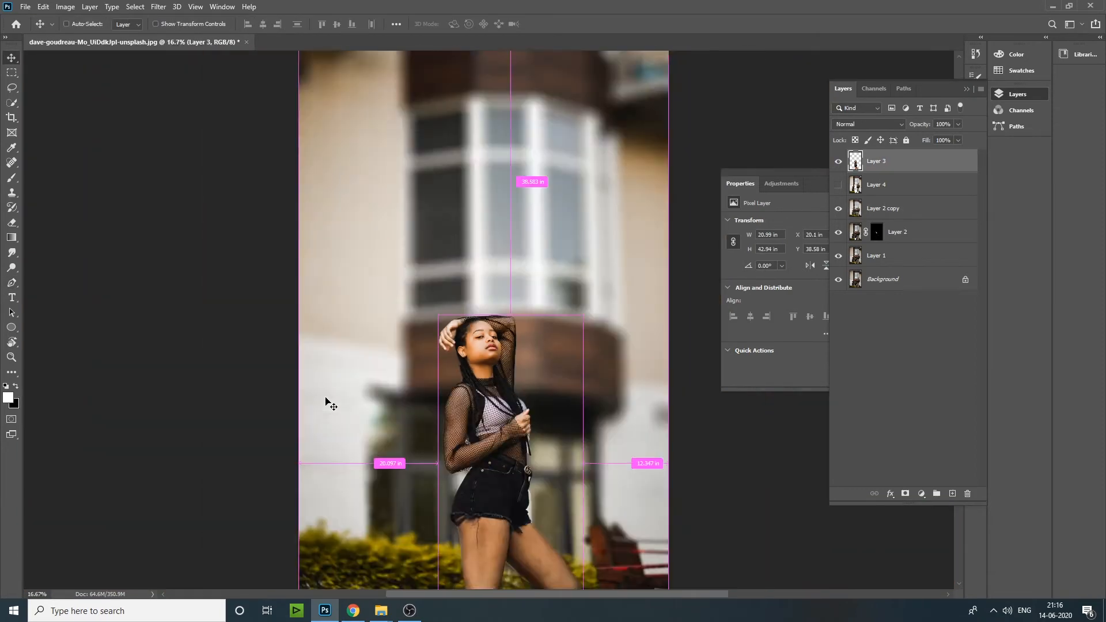
pyautogui.click(839, 209)
pyautogui.click(891, 208)
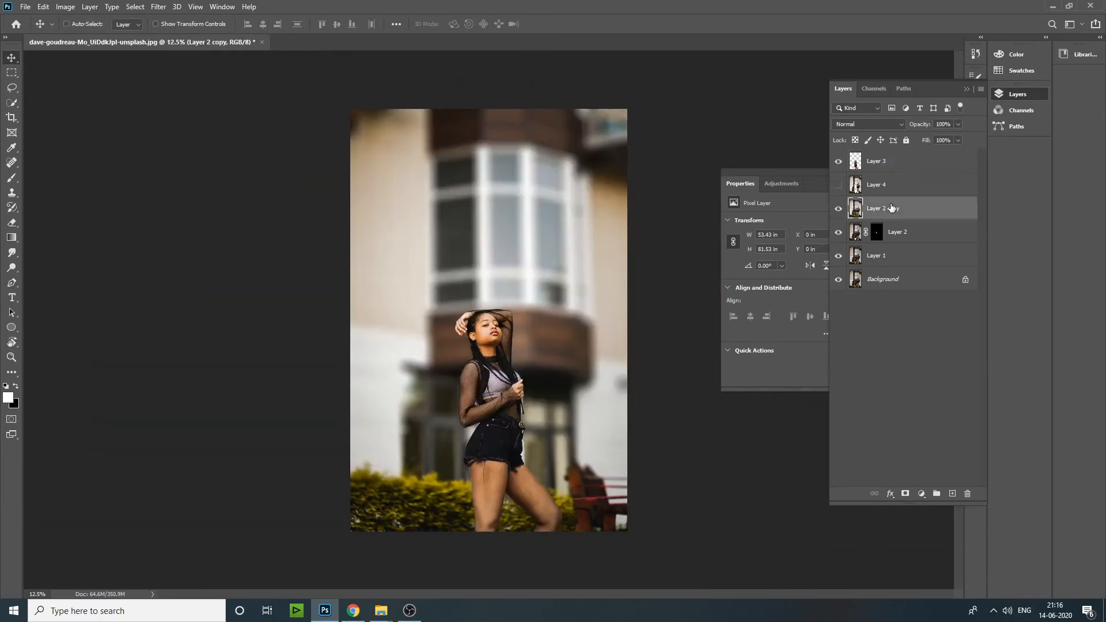
pyautogui.click(889, 163)
pyautogui.hotkey('ctrl', 'alt', 'shift', 'e')
pyautogui.click(838, 162)
pyautogui.click(839, 163)
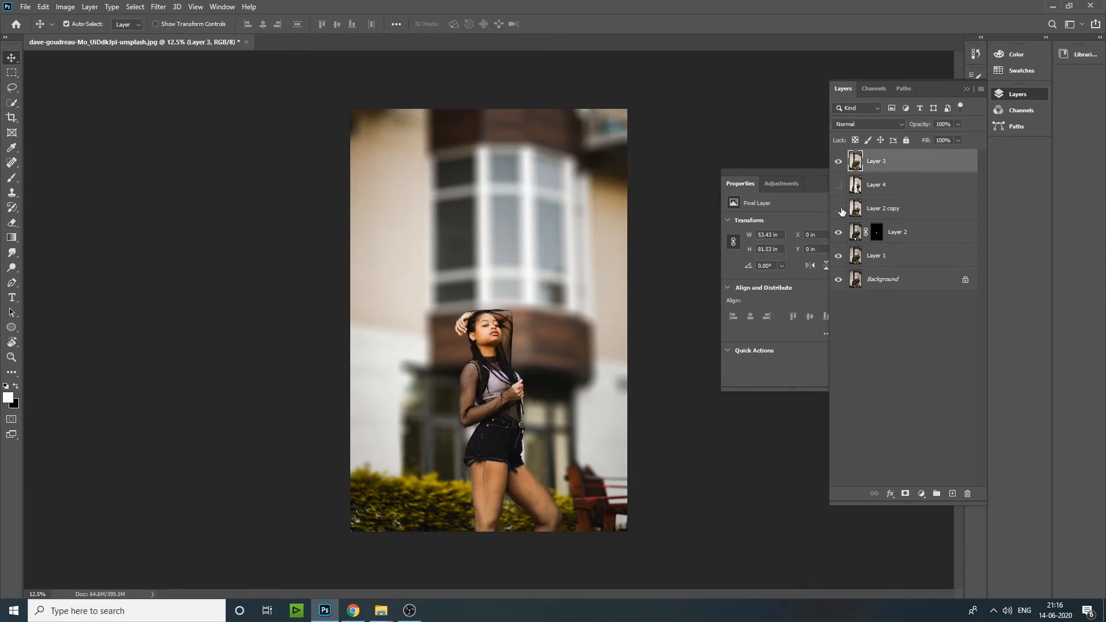
pyautogui.click(838, 162)
pyautogui.click(838, 162)
# Step: In the Camera Raw Filter, set Temperature +9, Contrast +20, Highlights -70, Shadows +77, Whites -38, Blacks +30, Texture +17, Clarity +3, Dehaze +9, Vibrance +13
pyautogui.click(156, 9)
pyautogui.click(153, 309)
pyautogui.click(158, 7)
pyautogui.click(202, 76)
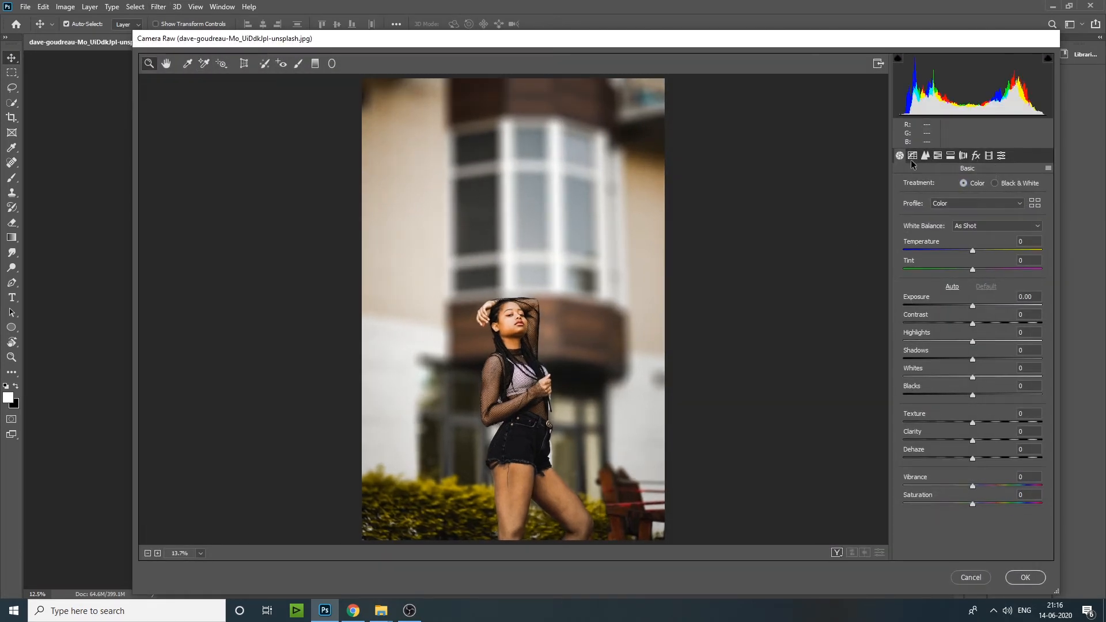
pyautogui.moveTo(972, 323); pyautogui.dragTo(976, 446)
pyautogui.moveTo(977, 487)
pyautogui.mouseDown()
pyautogui.moveTo(992, 487)
pyautogui.moveTo(992, 460)
pyautogui.moveTo(974, 458)
pyautogui.moveTo(984, 424)
pyautogui.moveTo(981, 486)
pyautogui.mouseUp()
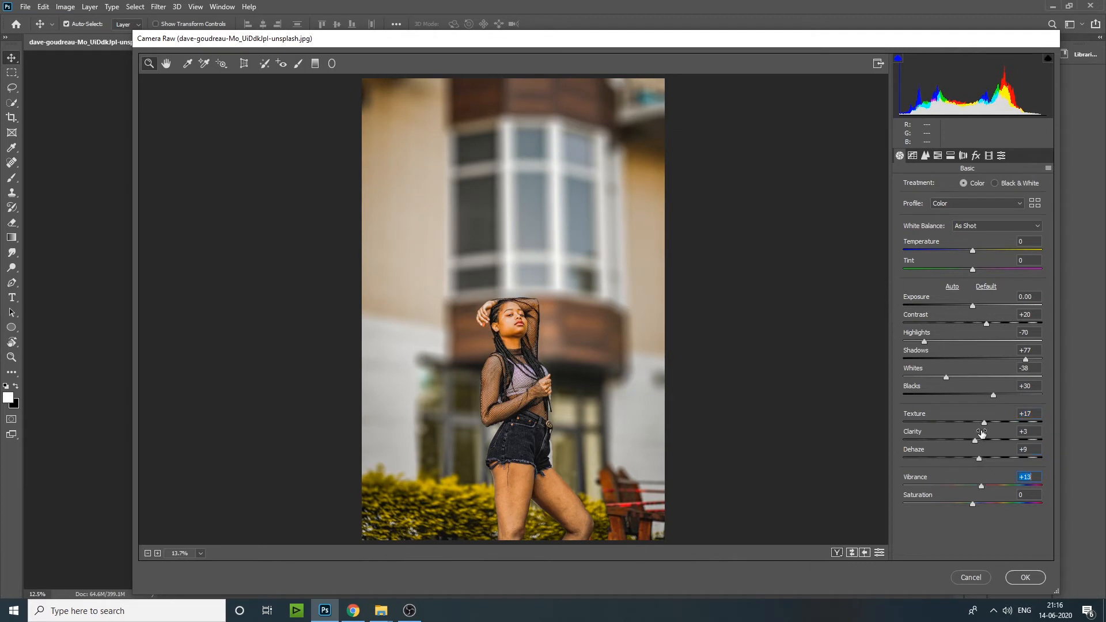
pyautogui.moveTo(973, 253)
pyautogui.mouseDown()
pyautogui.moveTo(962, 254)
pyautogui.moveTo(992, 253)
pyautogui.moveTo(979, 253)
pyautogui.mouseUp()
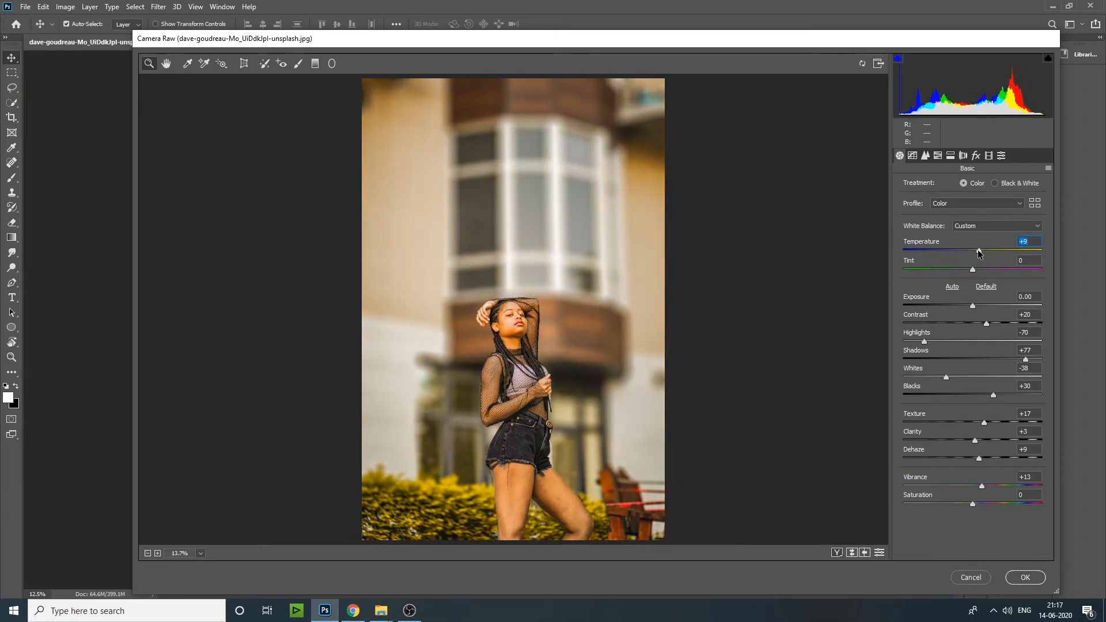
# Step: Set the HSL saturation to Reds +26, Oranges -8, Yellows +100 and Greens +34
pyautogui.click(925, 156)
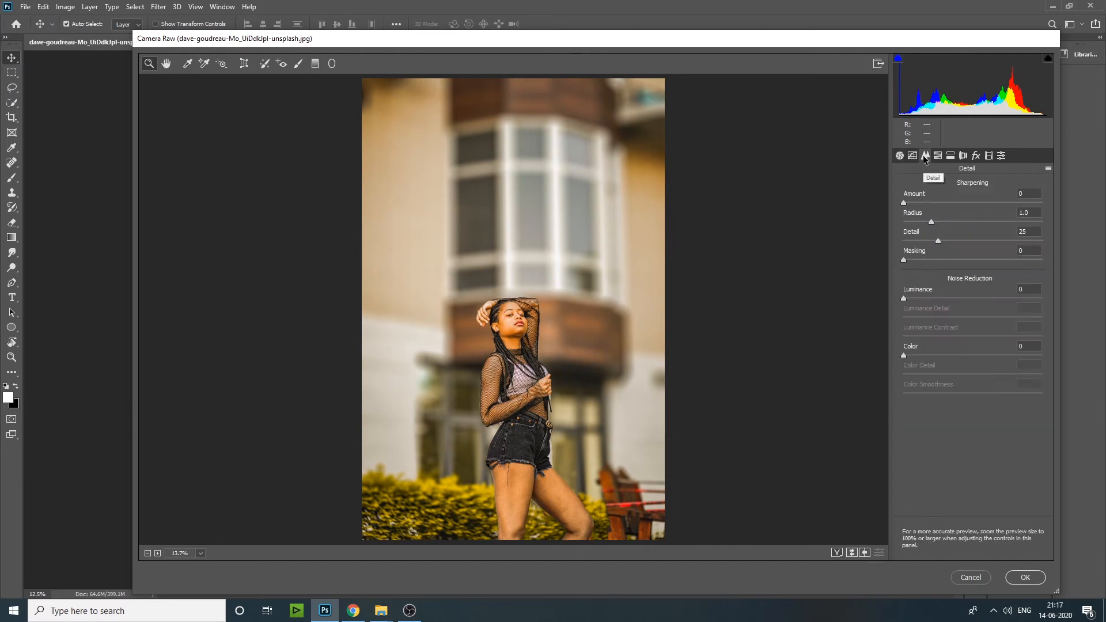
pyautogui.click(938, 155)
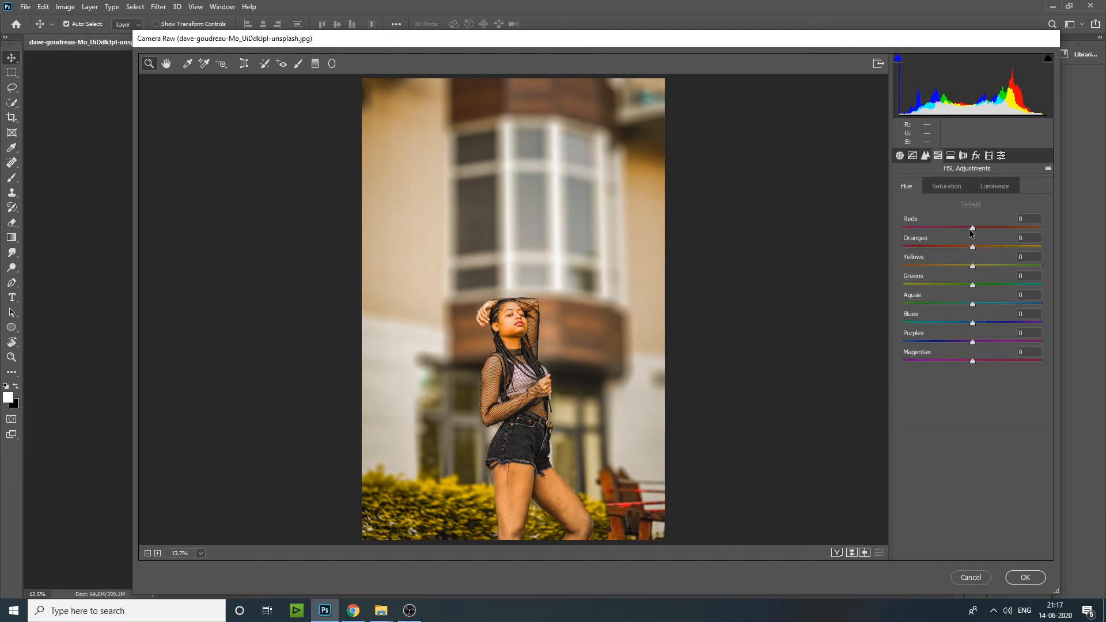
pyautogui.click(946, 186)
pyautogui.moveTo(973, 229)
pyautogui.mouseDown()
pyautogui.moveTo(999, 230)
pyautogui.moveTo(847, 240)
pyautogui.moveTo(992, 238)
pyautogui.mouseUp()
pyautogui.moveTo(973, 285); pyautogui.dragTo(1047, 277)
# Step: Set the HSL luminance of Oranges to +21 and Reds to -26
pyautogui.moveTo(972, 247); pyautogui.dragTo(955, 225)
pyautogui.click(995, 186)
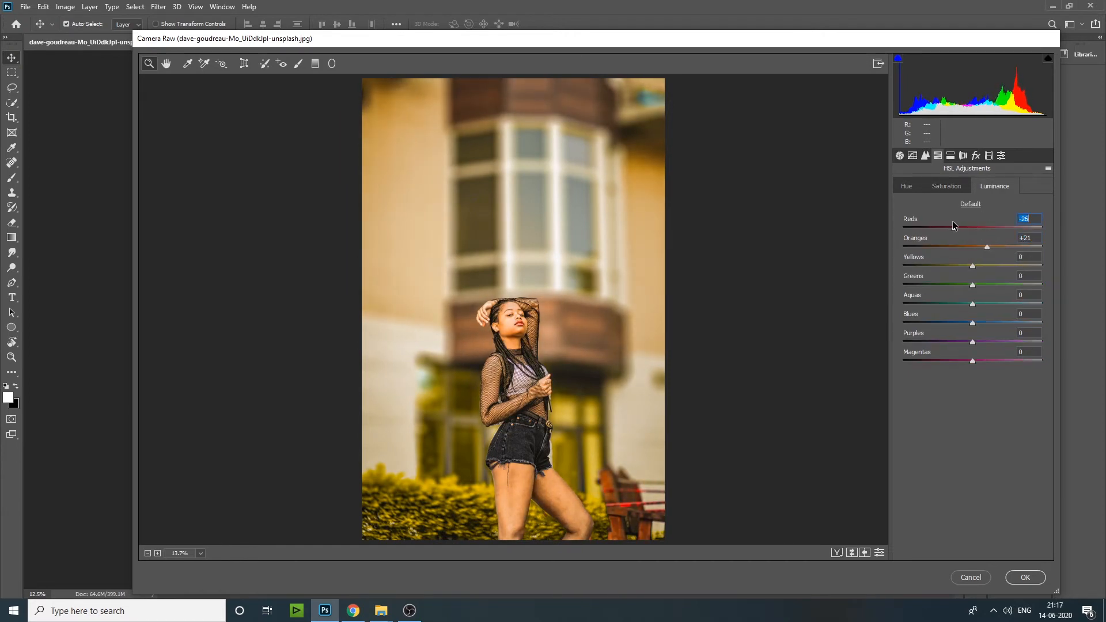
pyautogui.moveTo(973, 285); pyautogui.dragTo(899, 285)
# Step: Set the HSL hue to Reds -20, Yellows -60, Greens +100 and Purples -43
pyautogui.click(909, 188)
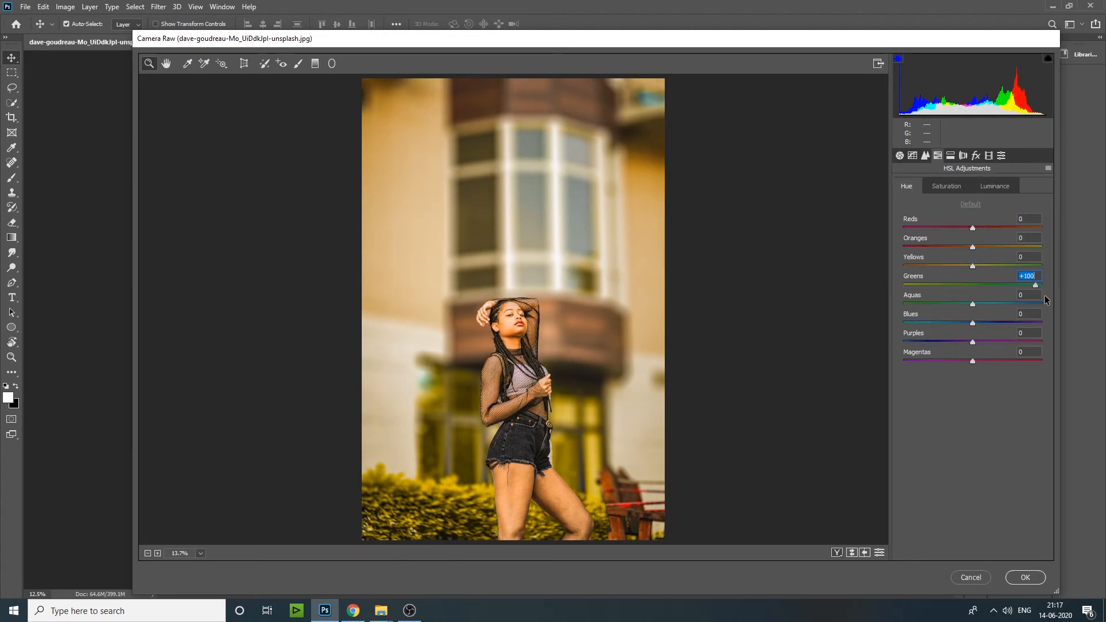
pyautogui.moveTo(973, 266); pyautogui.dragTo(952, 231)
pyautogui.moveTo(974, 345); pyautogui.dragTo(943, 345)
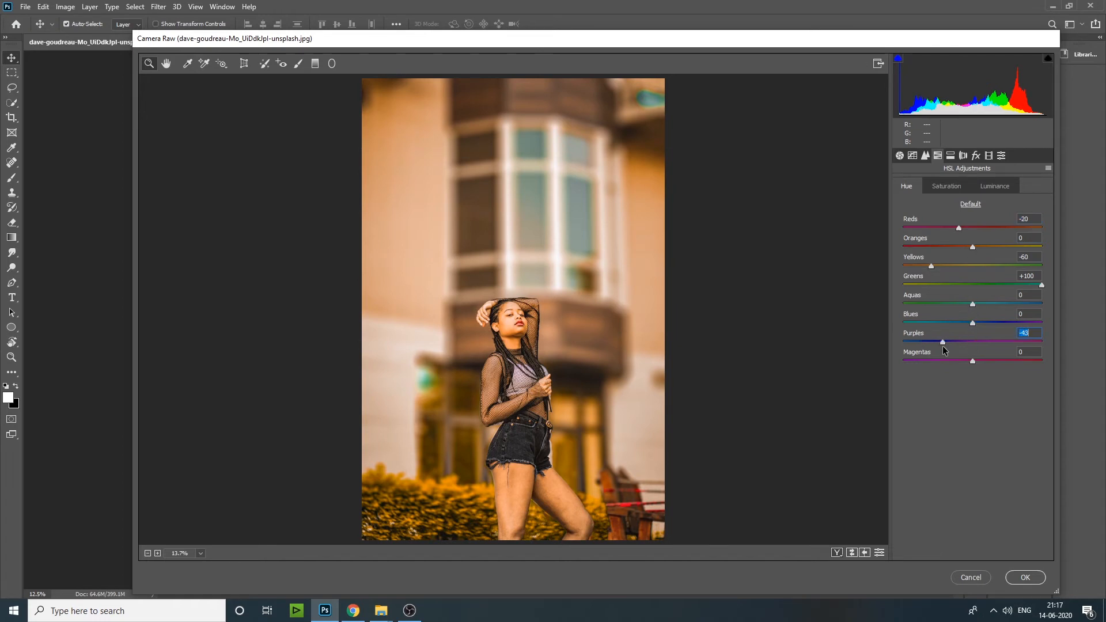
# Step: Set the HSL luminance to Greens +33, Aquas -35 and Blues -63
pyautogui.click(954, 187)
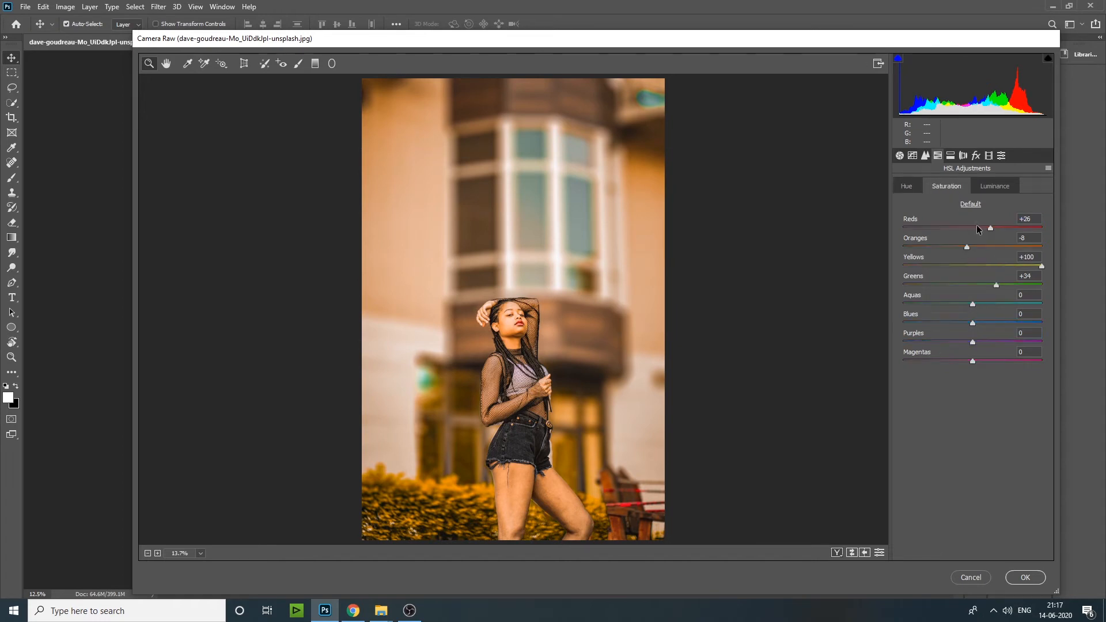
pyautogui.click(994, 188)
pyautogui.moveTo(955, 228)
pyautogui.mouseDown()
pyautogui.moveTo(938, 226)
pyautogui.moveTo(957, 228)
pyautogui.mouseUp()
pyautogui.moveTo(972, 304); pyautogui.dragTo(930, 329)
pyautogui.moveTo(966, 285); pyautogui.dragTo(890, 308)
# Step: Set the saturation of Aquas to +73 and Reds to +58, and the luminance of Reds to -64
pyautogui.click(947, 186)
pyautogui.moveTo(974, 304); pyautogui.dragTo(1024, 321)
pyautogui.click(996, 186)
pyautogui.moveTo(957, 229); pyautogui.dragTo(925, 231)
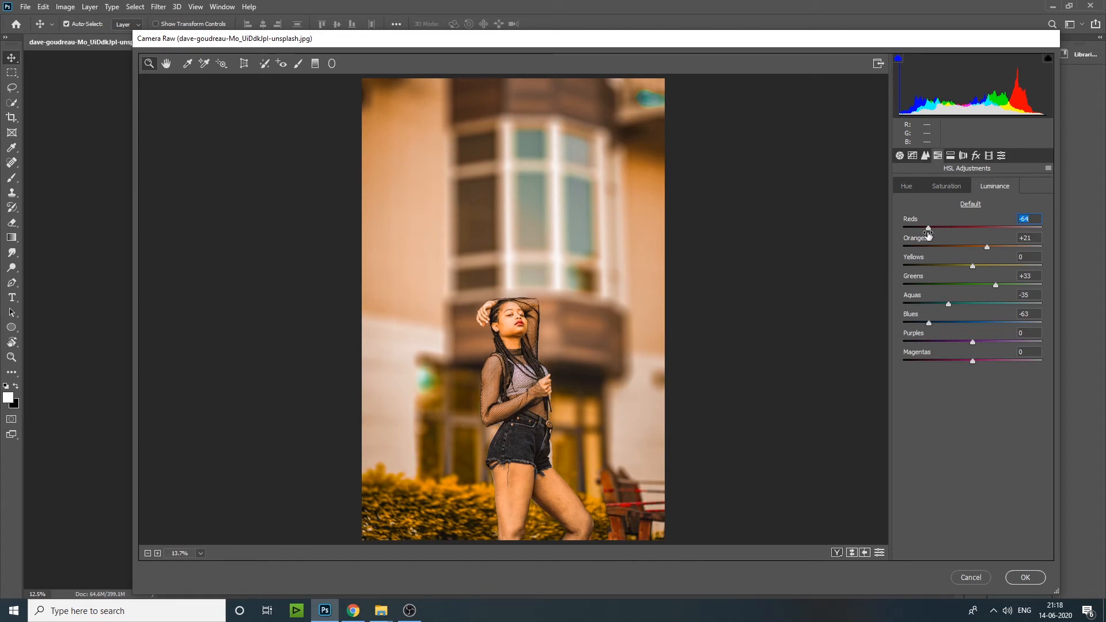
pyautogui.click(957, 190)
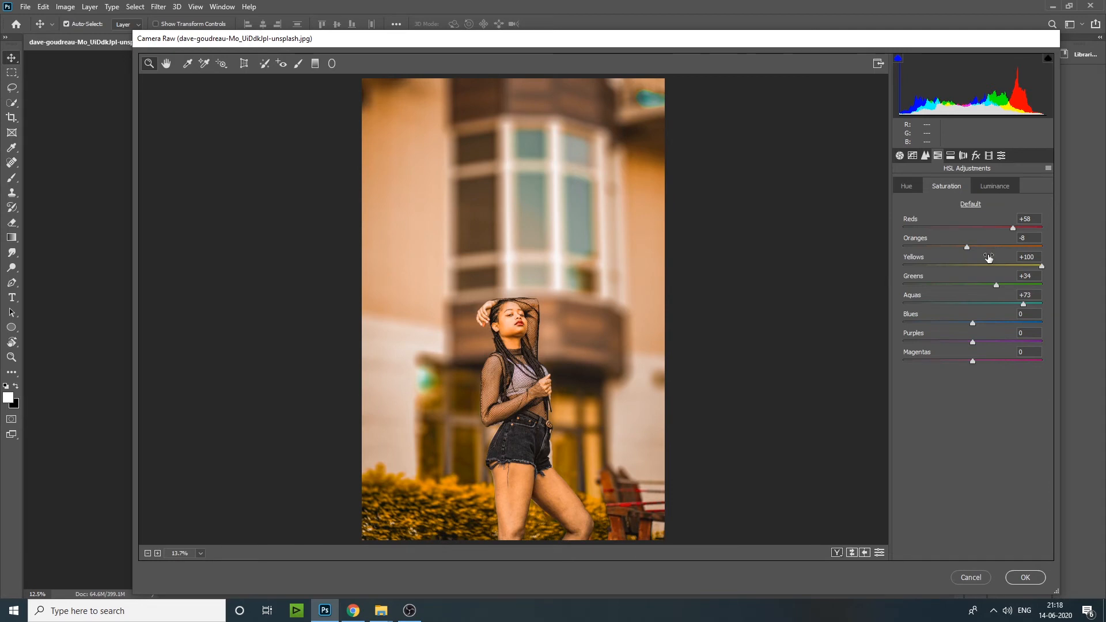
# Step: Readjust the Aquas luminance and set the Aquas hue to -79
pyautogui.click(992, 187)
pyautogui.moveTo(948, 304); pyautogui.dragTo(918, 307)
pyautogui.click(955, 189)
pyautogui.click(907, 188)
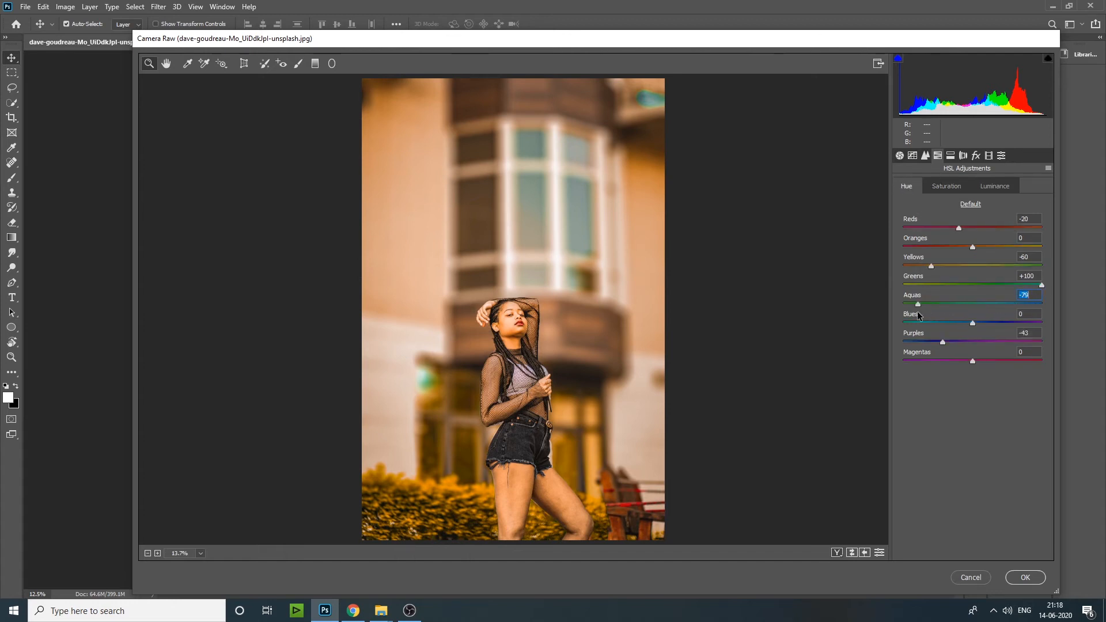
# Step: Split-tone the highlights with hue 216 and saturation 4, and the shadows with hue 207 and a low saturation
pyautogui.click(977, 155)
pyautogui.click(964, 156)
pyautogui.click(951, 155)
pyautogui.moveTo(904, 201); pyautogui.dragTo(985, 203)
pyautogui.click(916, 220)
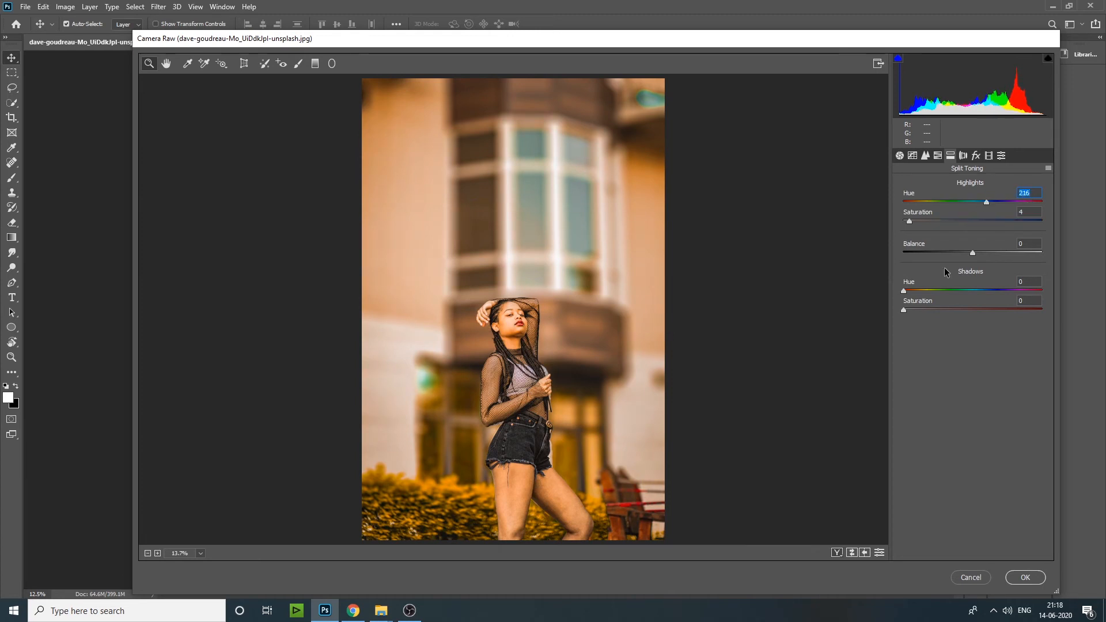
pyautogui.moveTo(911, 292); pyautogui.dragTo(929, 290)
pyautogui.moveTo(903, 310); pyautogui.dragTo(984, 294)
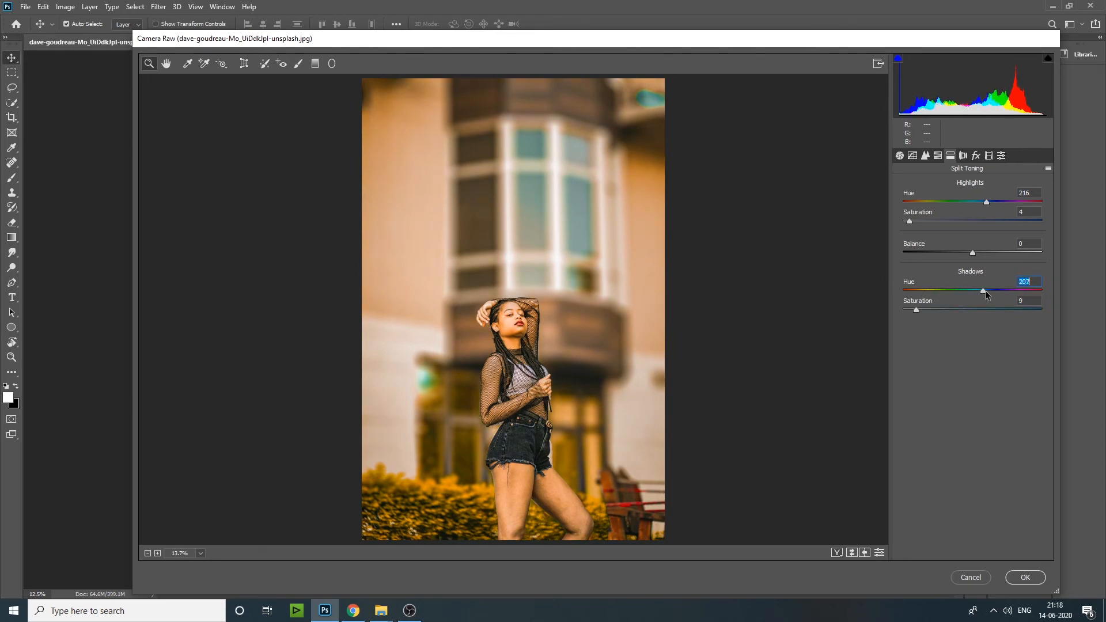
pyautogui.moveTo(916, 310); pyautogui.dragTo(910, 316)
# Step: Add a post-crop vignette with Amount -27, Midpoint 80, Roundness +7 and Feather 100
pyautogui.click(963, 156)
pyautogui.click(977, 156)
pyautogui.moveTo(972, 307); pyautogui.dragTo(961, 308)
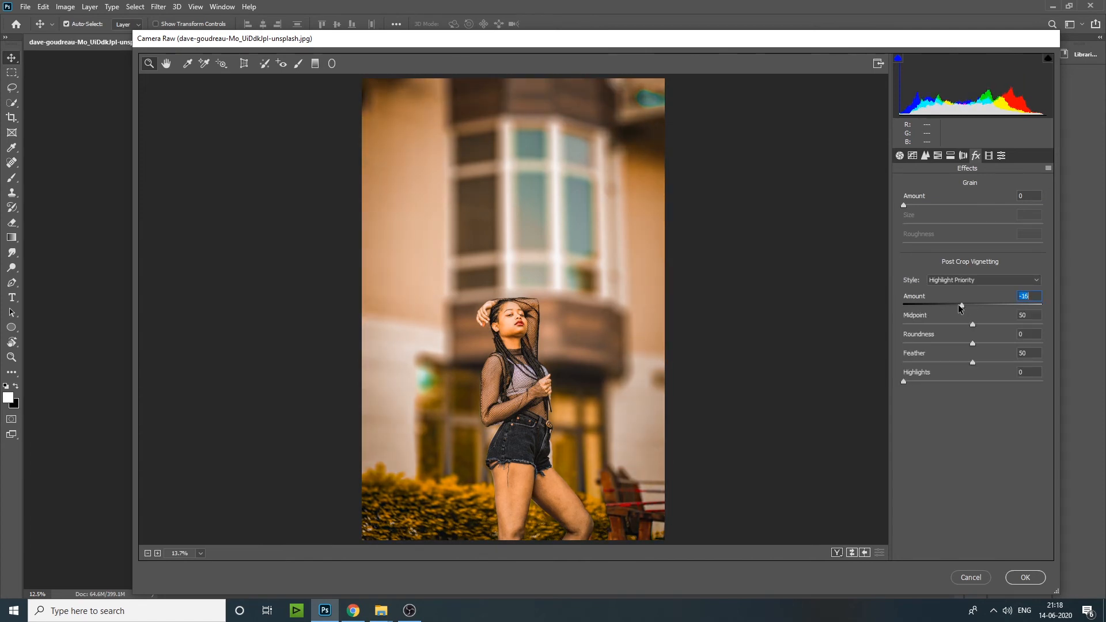
pyautogui.moveTo(973, 344); pyautogui.dragTo(1031, 362)
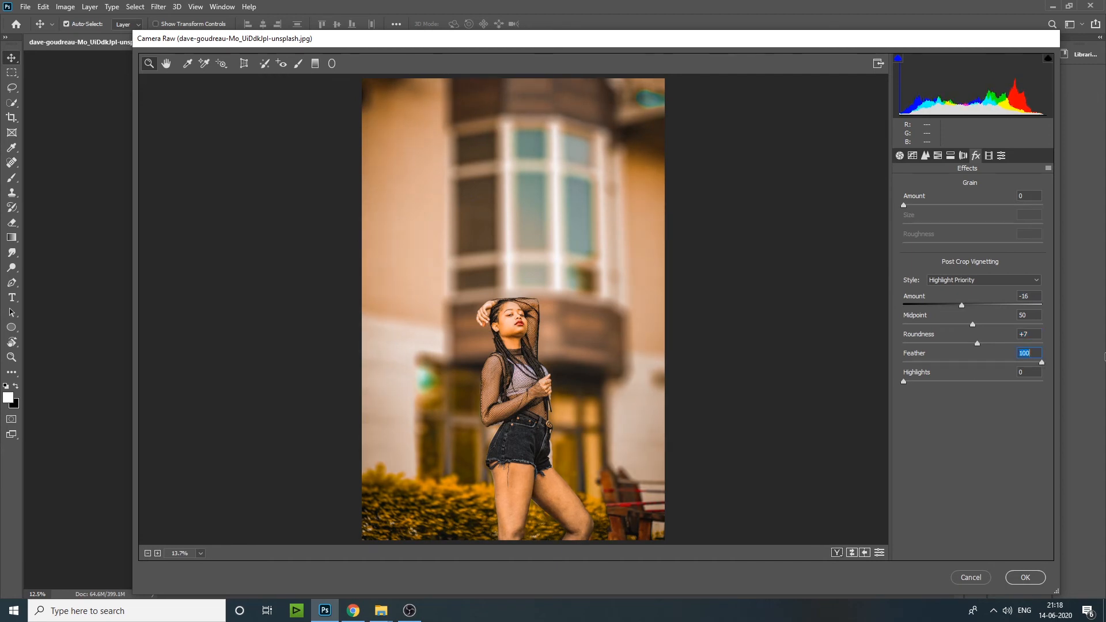
pyautogui.moveTo(972, 324); pyautogui.dragTo(1014, 337)
pyautogui.moveTo(961, 305); pyautogui.dragTo(953, 307)
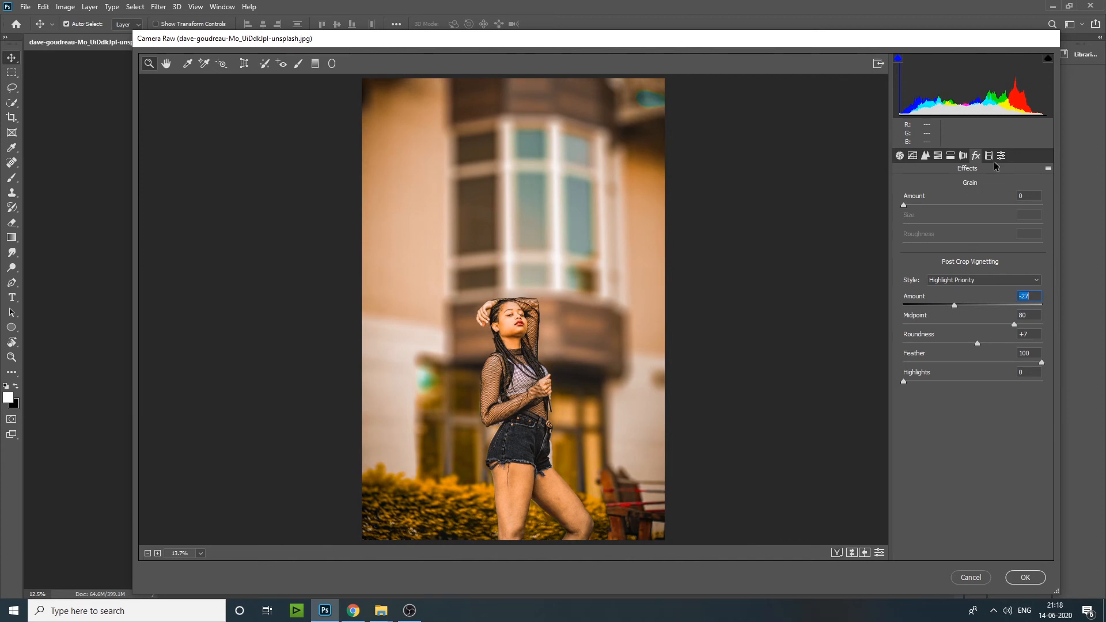
# Step: Set the luminance noise reduction to 17 and apply the Camera Raw adjustments
pyautogui.click(925, 156)
pyautogui.moveTo(903, 299); pyautogui.dragTo(929, 312)
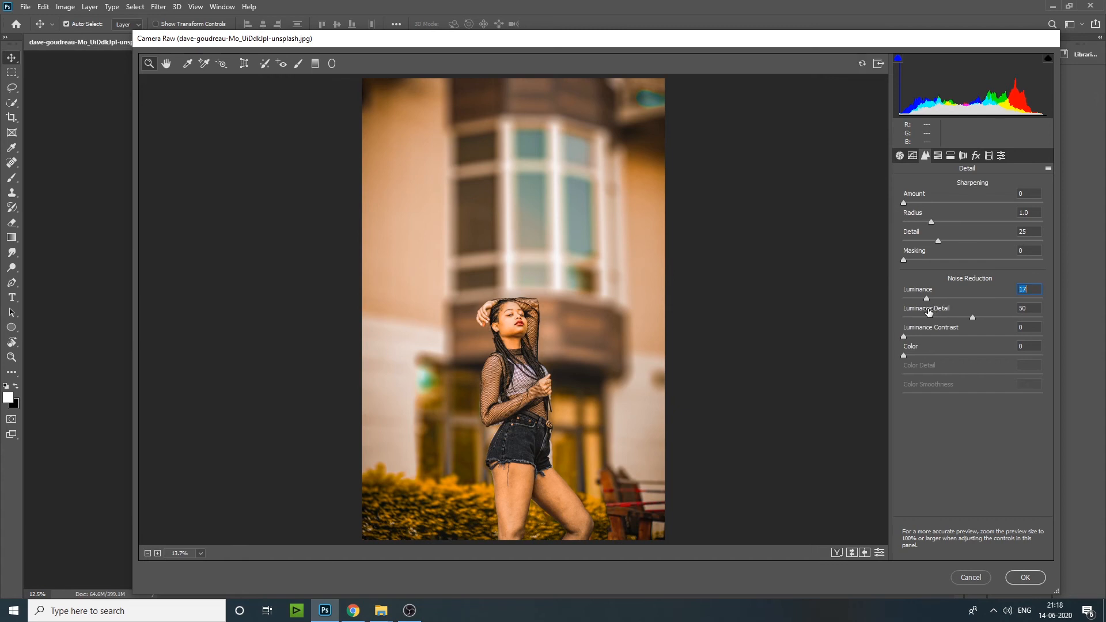
pyautogui.click(1002, 157)
pyautogui.click(1025, 578)
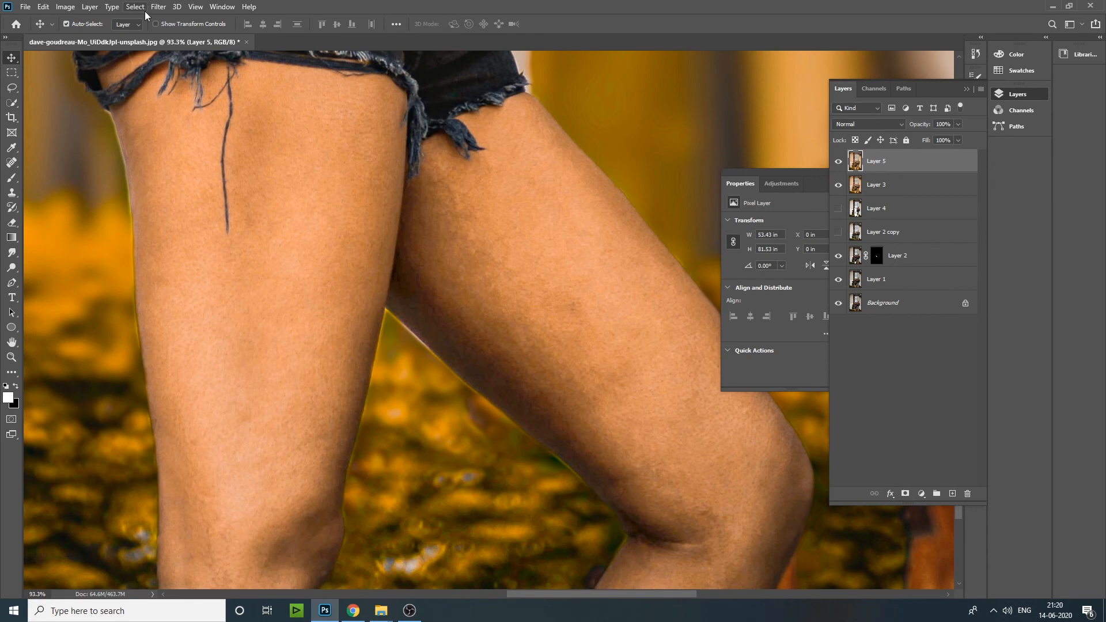
# Step: Run the SkinFiner filter on Layer 5 with Fine smoothing at +100 and apply it
pyautogui.click(159, 6)
pyautogui.moveTo(270, 266)
pyautogui.click(324, 264)
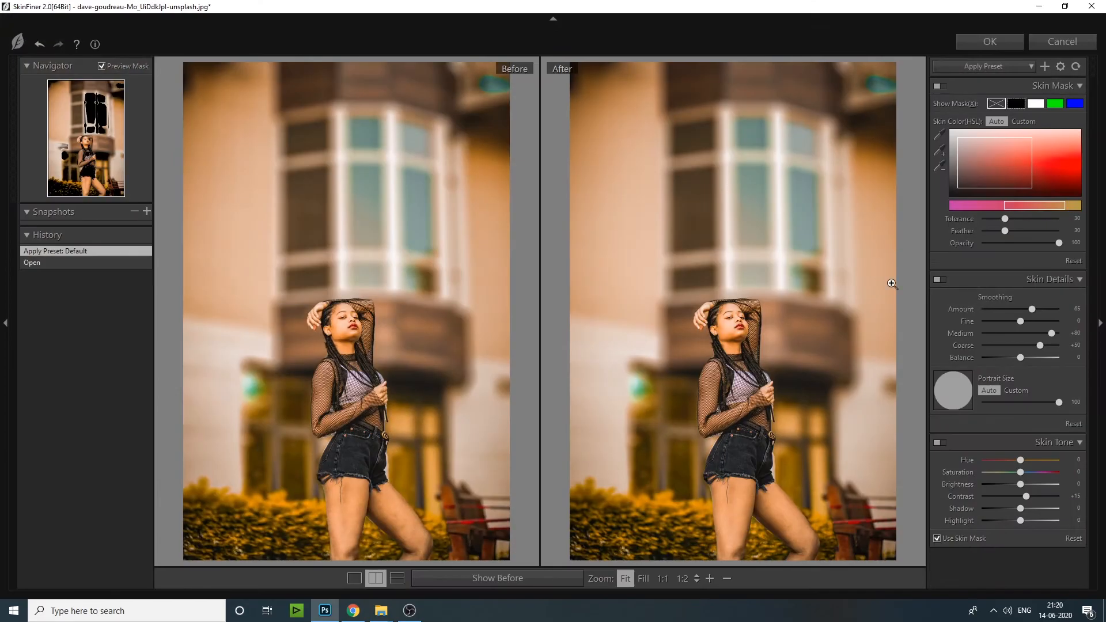
pyautogui.scroll(3, 881, 276)
pyautogui.moveTo(729, 331); pyautogui.dragTo(712, 31)
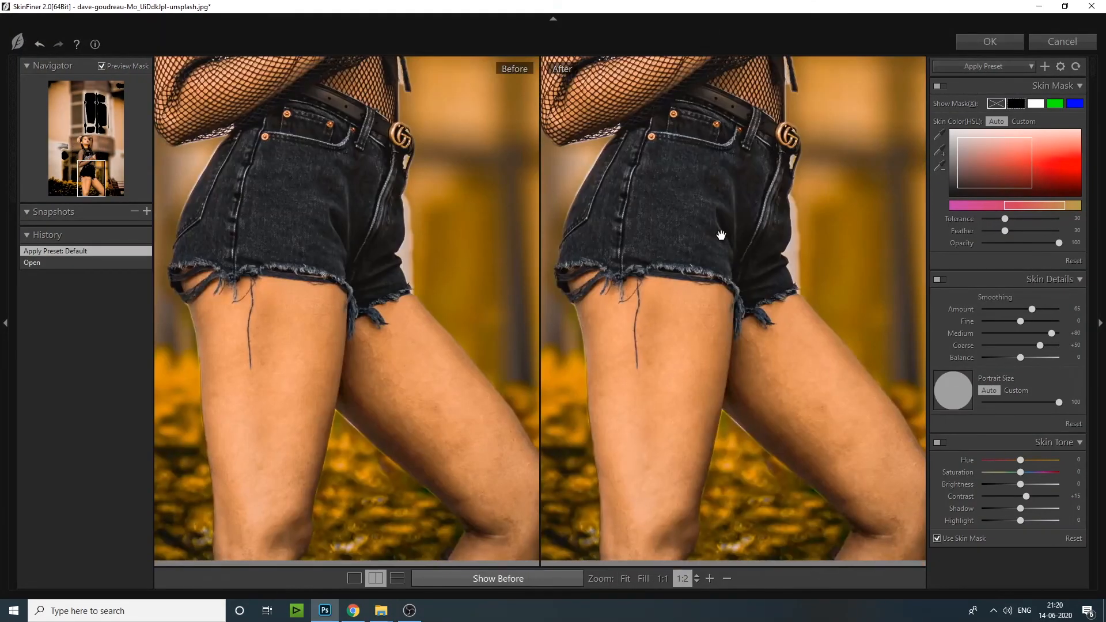
pyautogui.moveTo(1020, 321); pyautogui.dragTo(1067, 320)
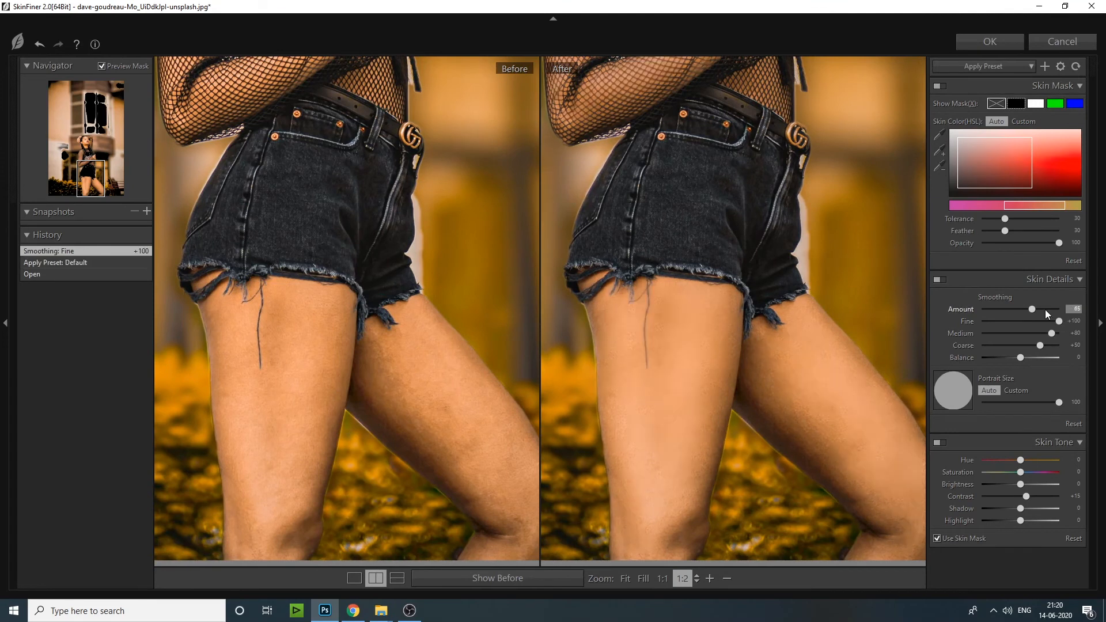
pyautogui.click(1006, 42)
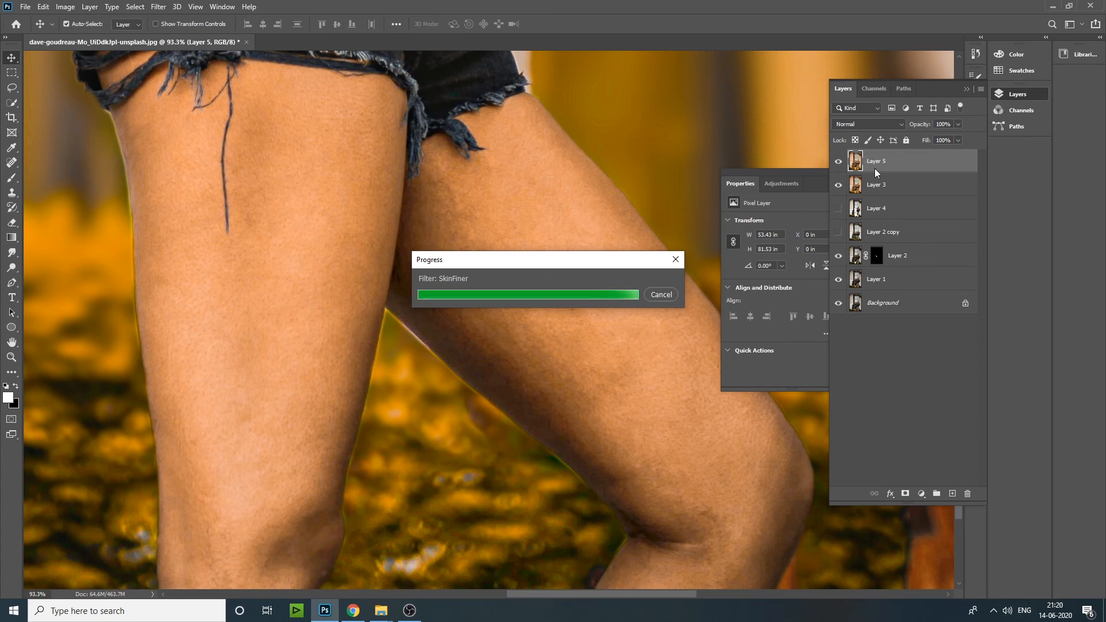
# Step: Add a black mask to Layer 5 and paint white over both legs to reveal the smoothed skin
pyautogui.keyDown('alt'); pyautogui.click(905, 494); pyautogui.keyUp('alt')
pyautogui.hotkey('ctrl', '-')
pyautogui.press('b')
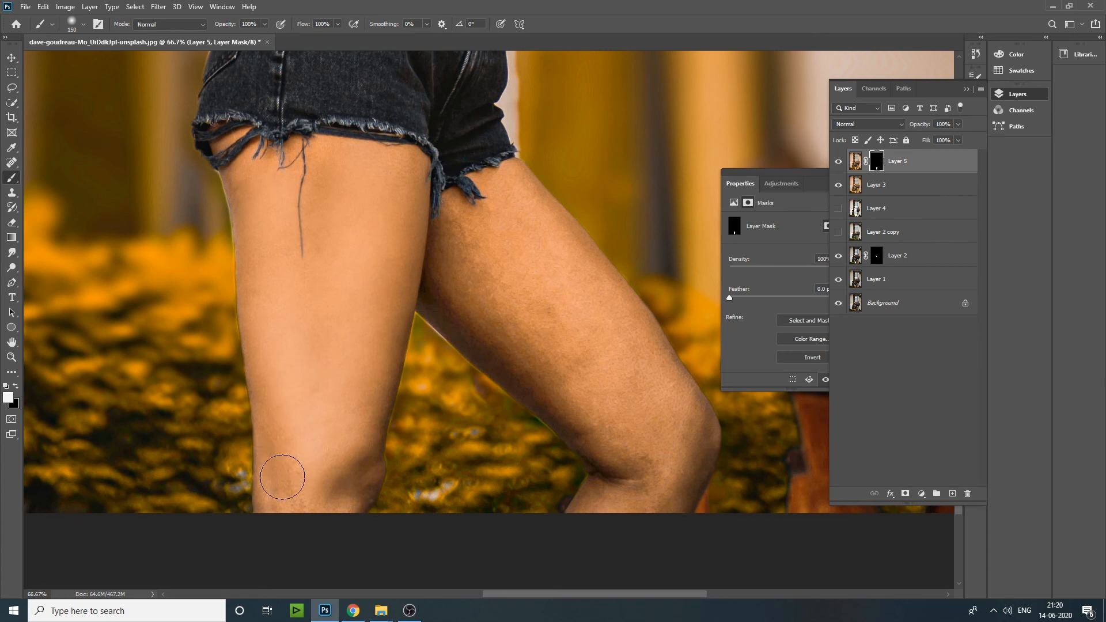
pyautogui.moveTo(461, 248)
pyautogui.mouseDown()
pyautogui.moveTo(581, 251)
pyautogui.moveTo(557, 310)
pyautogui.moveTo(632, 514)
pyautogui.moveTo(667, 492)
pyautogui.mouseUp()
# Step: Shrink the brush and paint black on the Layer 5 mask along the hanging denim thread to restore its detail
pyautogui.press('[')
pyautogui.press('[')
pyautogui.press('[')
pyautogui.press('[')
pyautogui.press('[')
pyautogui.press('[')
pyautogui.press('[')
pyautogui.press('[')
pyautogui.press('[')
pyautogui.scroll(3, 333, 221)
pyautogui.press('x')
pyautogui.moveTo(299, 153)
pyautogui.mouseDown()
pyautogui.moveTo(293, 218)
pyautogui.moveTo(296, 306)
pyautogui.mouseUp()
pyautogui.press('x')
pyautogui.press('x')
pyautogui.press('x')
pyautogui.scroll(-2, 282, 288)
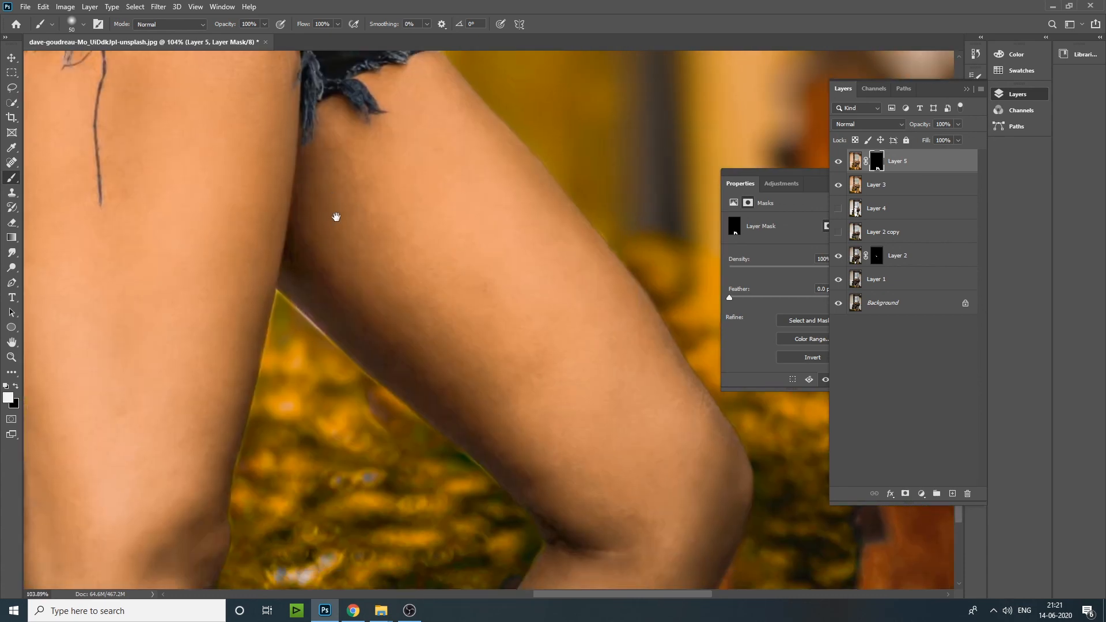
# Step: Duplicate Layer 5 and lasso the shadowed inner thigh of the bent leg
pyautogui.hotkey('ctrl', 'j')
pyautogui.press('w')
pyautogui.moveTo(382, 264); pyautogui.dragTo(514, 407)
pyautogui.hotkey('ctrl', 'd')
pyautogui.press('l')
pyautogui.moveTo(366, 196)
pyautogui.mouseDown()
pyautogui.moveTo(355, 295)
pyautogui.moveTo(551, 455)
pyautogui.moveTo(433, 243)
pyautogui.moveTo(378, 178)
pyautogui.mouseUp()
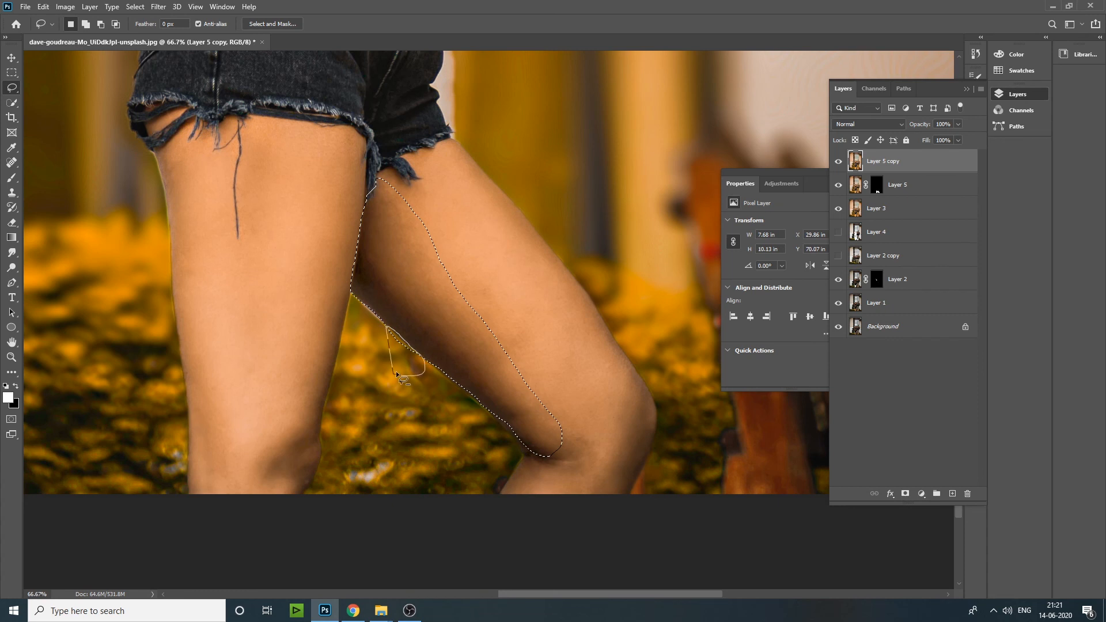
# Step: Feather the inner-thigh selection and shift its color balance toward yellow and red
pyautogui.hotkey('shift', 'F6')
pyautogui.press('Return')
pyautogui.hotkey('ctrl', 'b')
pyautogui.moveTo(798, 319); pyautogui.dragTo(790, 319)
pyautogui.moveTo(797, 291); pyautogui.dragTo(809, 290)
pyautogui.press('Return')
# Step: Brighten the selected inner thigh with Levels and clear the selection
pyautogui.hotkey('ctrl', 'l')
pyautogui.moveTo(925, 454); pyautogui.dragTo(921, 454)
pyautogui.moveTo(998, 455); pyautogui.dragTo(994, 455)
pyautogui.moveTo(852, 455); pyautogui.dragTo(846, 455)
pyautogui.press('Return')
pyautogui.hotkey('ctrl', 'd')
# Step: Toggle Layer 5 copy off and on to compare the bent leg before and after the thigh correction
pyautogui.hotkey('ctrl', '-')
pyautogui.hotkey('ctrl', '-')
pyautogui.hotkey('ctrl', '-')
pyautogui.moveTo(613, 390); pyautogui.dragTo(588, 536)
pyautogui.click(838, 161)
pyautogui.click(838, 162)
# Step: Select the outer knee edge of the bent leg, correct it with Levels and Color Balance, and clear the selection
pyautogui.hotkey('ctrl', '-')
pyautogui.hotkey('ctrl', '-')
pyautogui.scroll(3, 588, 536)
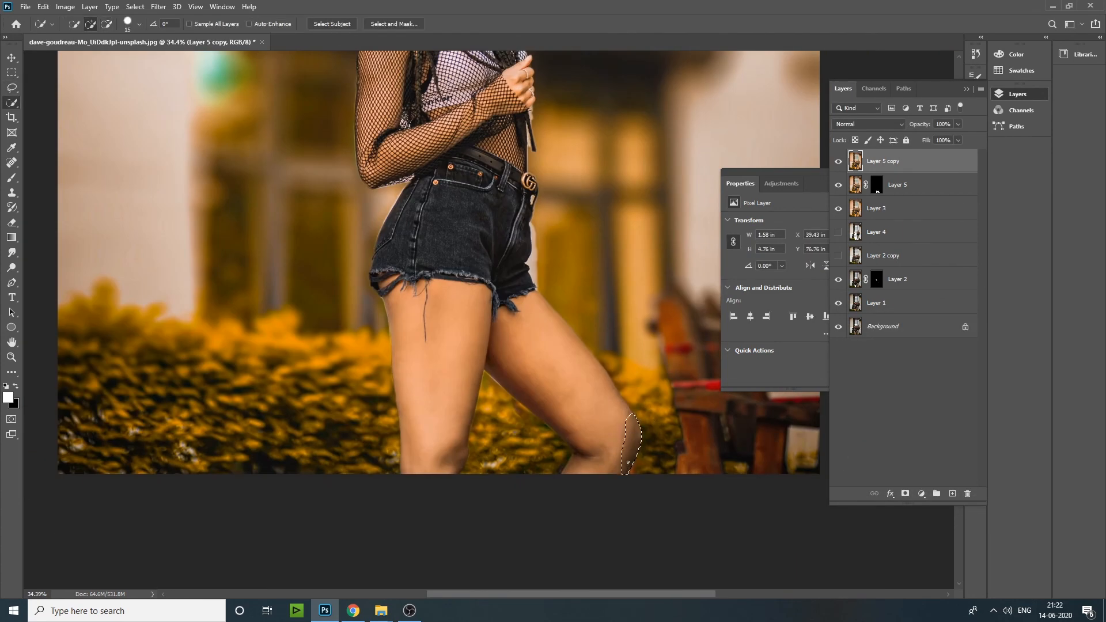
pyautogui.hotkey('ctrl', 'l')
pyautogui.press('Return')
pyautogui.hotkey('ctrl', 'b')
pyautogui.moveTo(797, 291); pyautogui.dragTo(803, 291)
pyautogui.moveTo(797, 304); pyautogui.dragTo(785, 316)
pyautogui.press('Return')
pyautogui.press('w')
pyautogui.hotkey('ctrl', 'd')
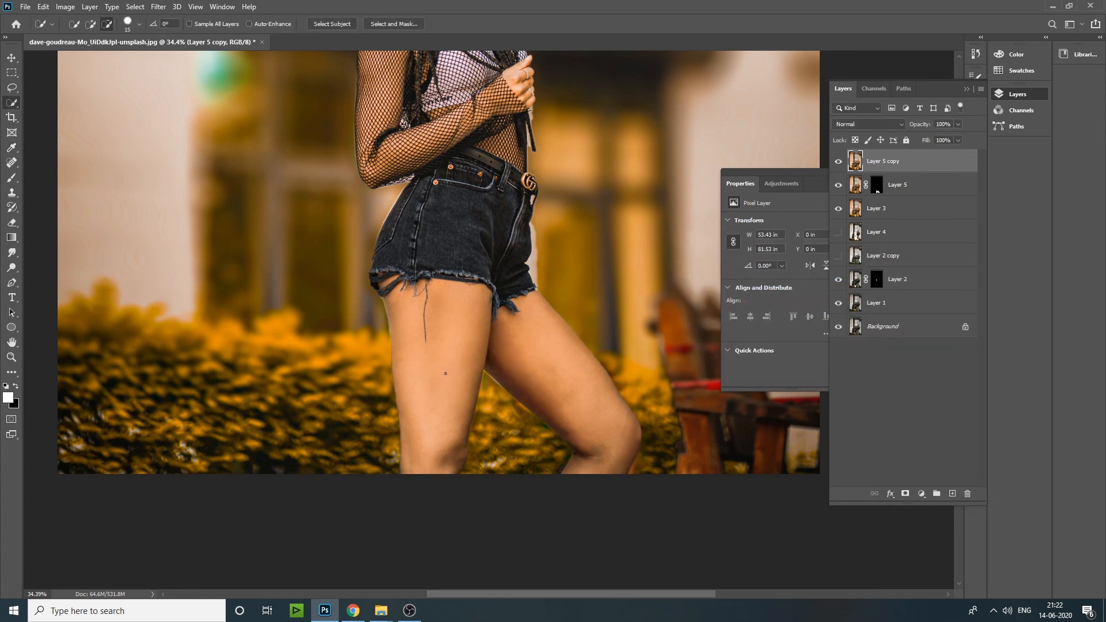
# Step: Select the straight leg below the shorts, feather the selection, reapply the last color balance settings and deselect
pyautogui.moveTo(475, 351); pyautogui.dragTo(466, 380)
pyautogui.press('alt')
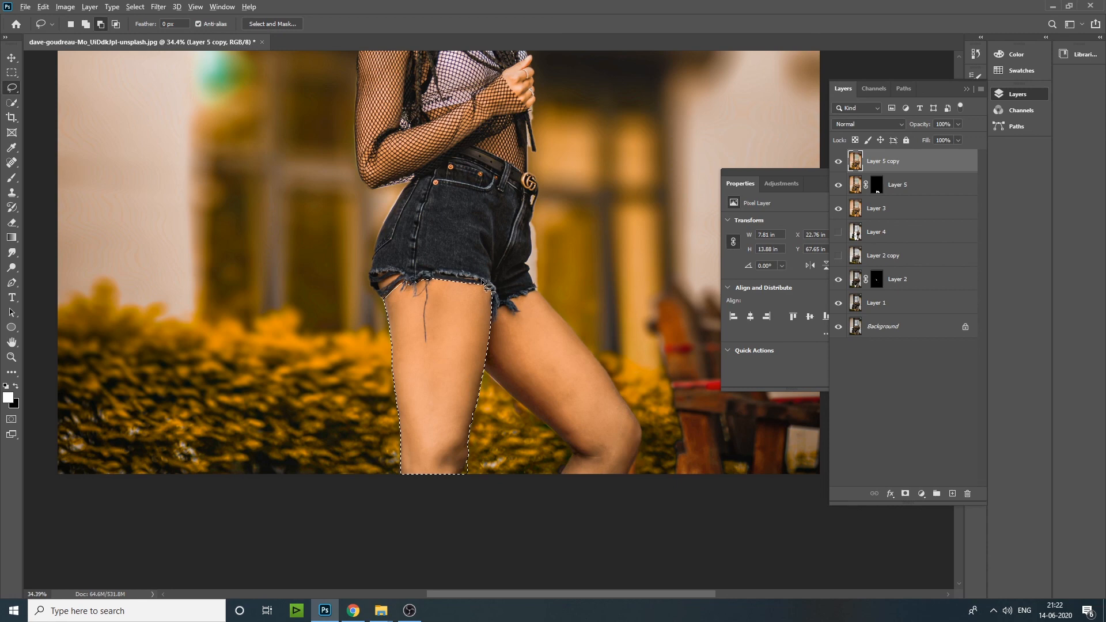
pyautogui.moveTo(464, 406)
pyautogui.mouseDown()
pyautogui.moveTo(349, 245)
pyautogui.moveTo(433, 241)
pyautogui.mouseUp()
pyautogui.hotkey('shift', 'F6')
pyautogui.press('Return')
pyautogui.hotkey('ctrl', 'alt', 'b')
pyautogui.press('Return')
pyautogui.hotkey('ctrl', 'd')
# Step: Hide Layer 5 and Layer 3, toggle Layer 5 copy for a before-and-after comparison, and inspect the woman up close
pyautogui.hotkey('ctrl', '-')
pyautogui.hotkey('ctrl', '-')
pyautogui.hotkey('ctrl', '-')
pyautogui.hotkey('ctrl', '-')
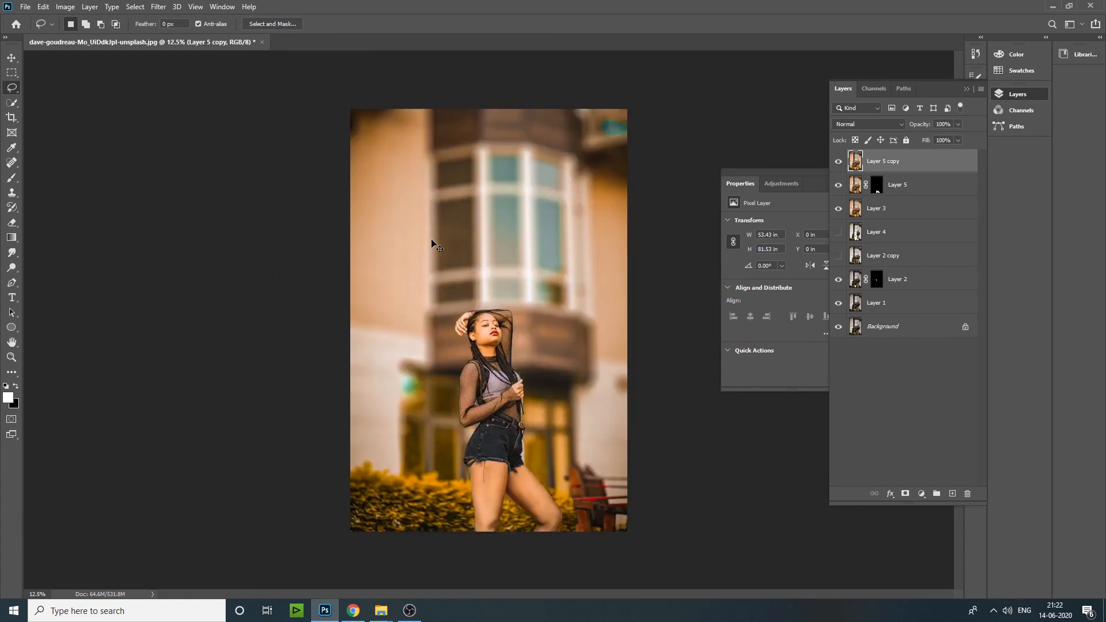
pyautogui.click(839, 162)
pyautogui.click(839, 162)
pyautogui.click(838, 162)
pyautogui.click(839, 162)
pyautogui.moveTo(399, 424); pyautogui.dragTo(489, 437)
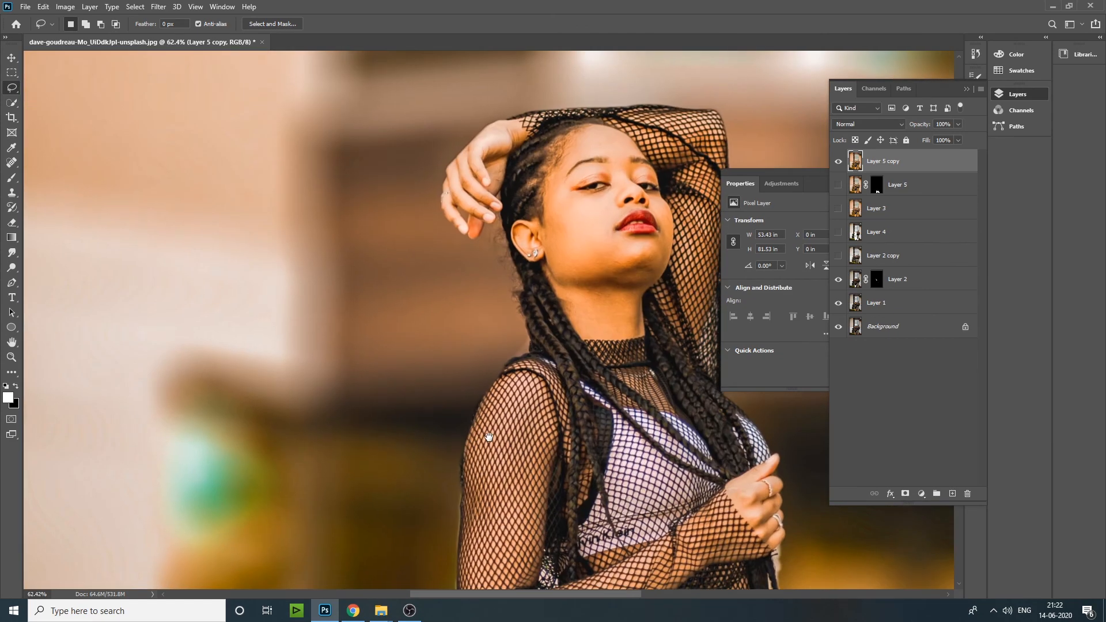
pyautogui.hotkey('ctrl', '-')
pyautogui.hotkey('ctrl', '-')
pyautogui.hotkey('ctrl', '-')
pyautogui.hotkey('ctrl', '-')
pyautogui.hotkey('ctrl', '-')
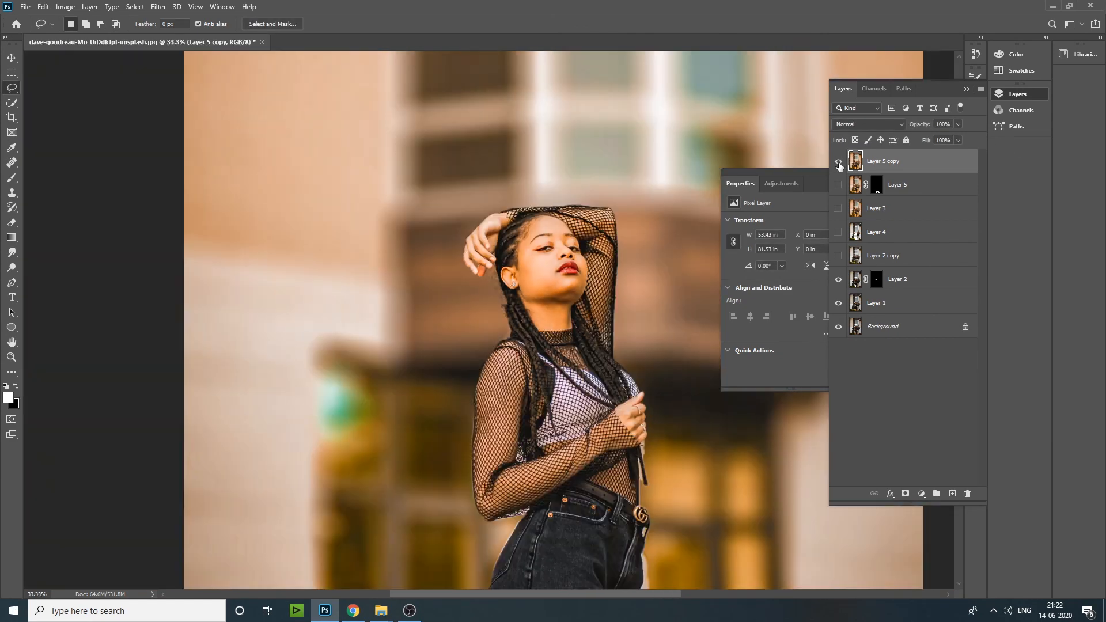